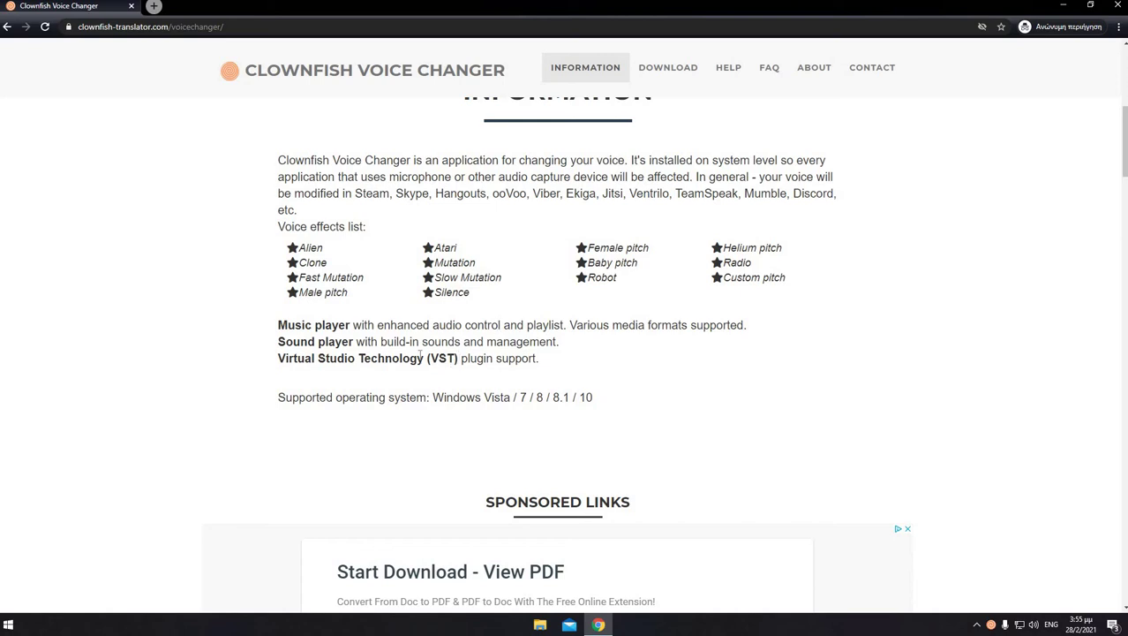
- Review the options in the Clownfish menu and bring the Voice Changer window to the front
{"action": "left_click_drag", "start_coordinate": [458, 358], "coordinate": [277, 358]}
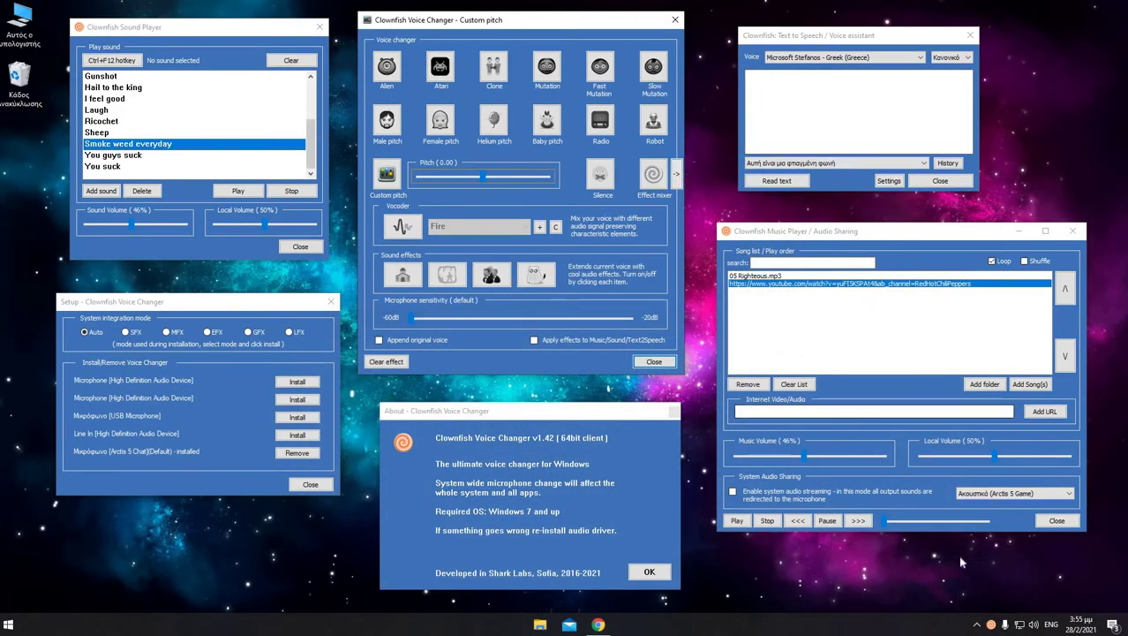
{"action": "right_click", "coordinate": [992, 625]}
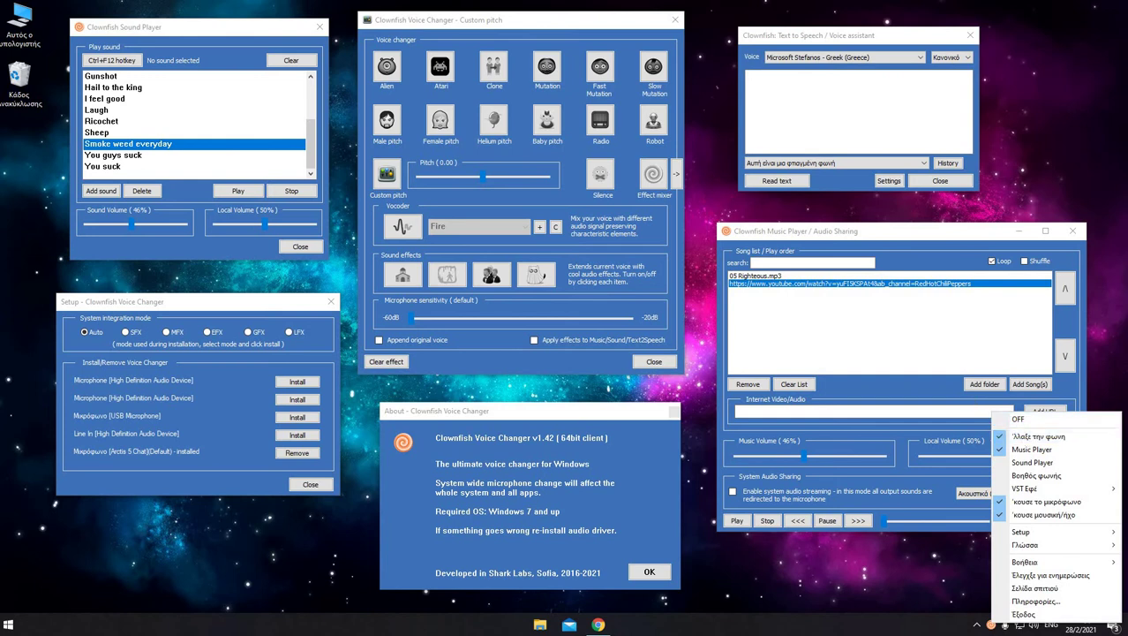
{"action": "left_click_drag", "start_coordinate": [436, 21], "coordinate": [444, 32]}
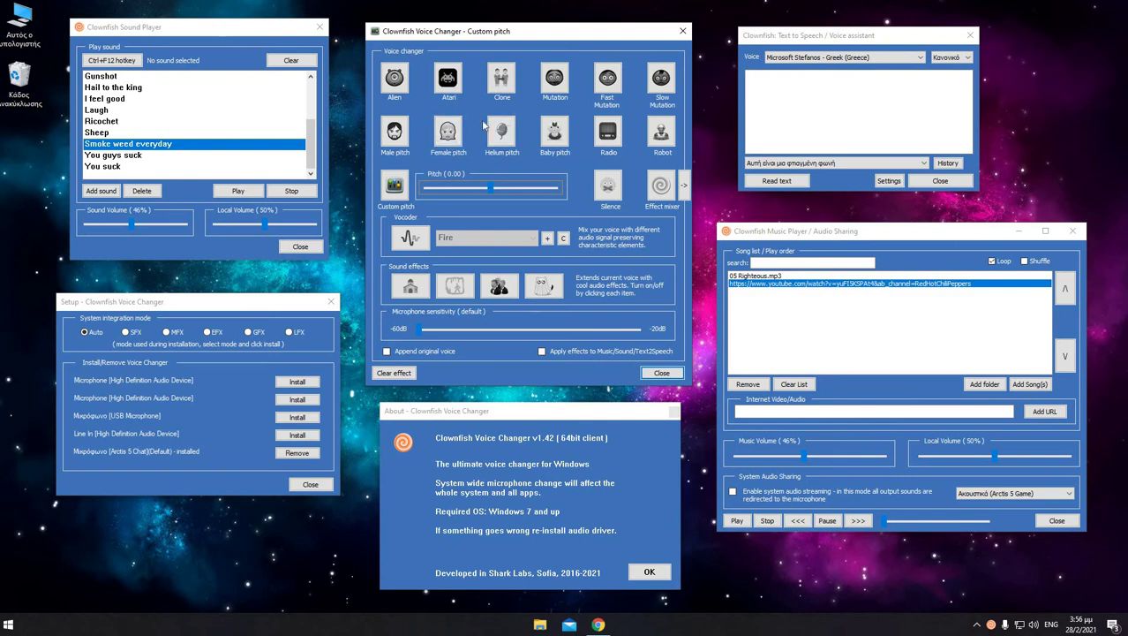
- Try the Alien, Robot and Helium pitch voices, and return to Custom pitch at 0.00
{"action": "left_click", "coordinate": [405, 85]}
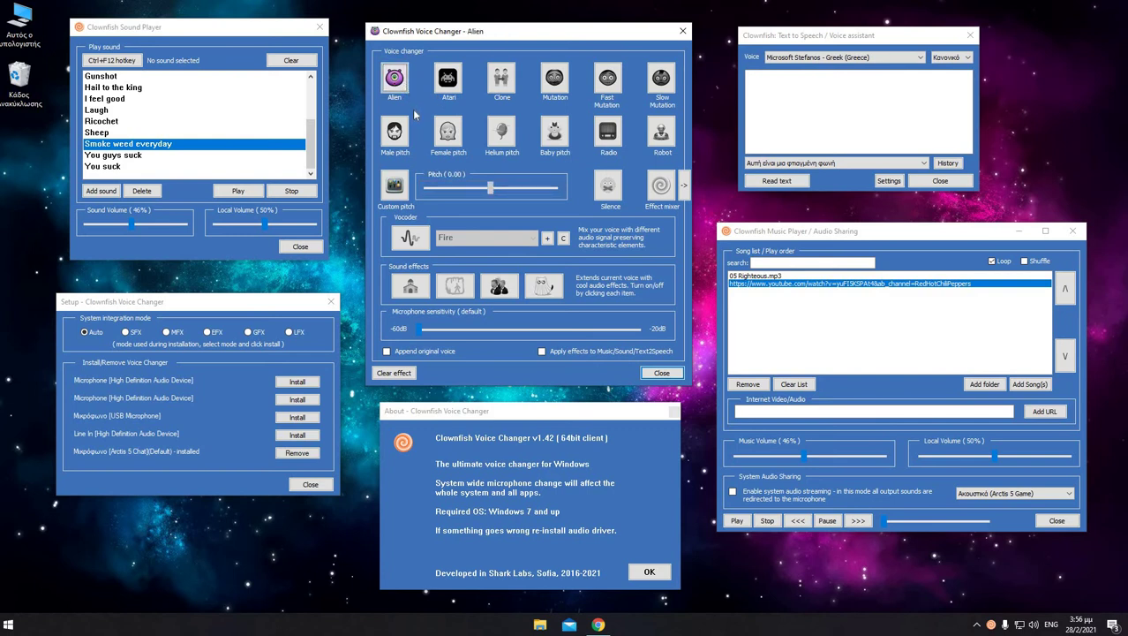
{"action": "left_click", "coordinate": [663, 138]}
{"action": "left_click", "coordinate": [405, 187]}
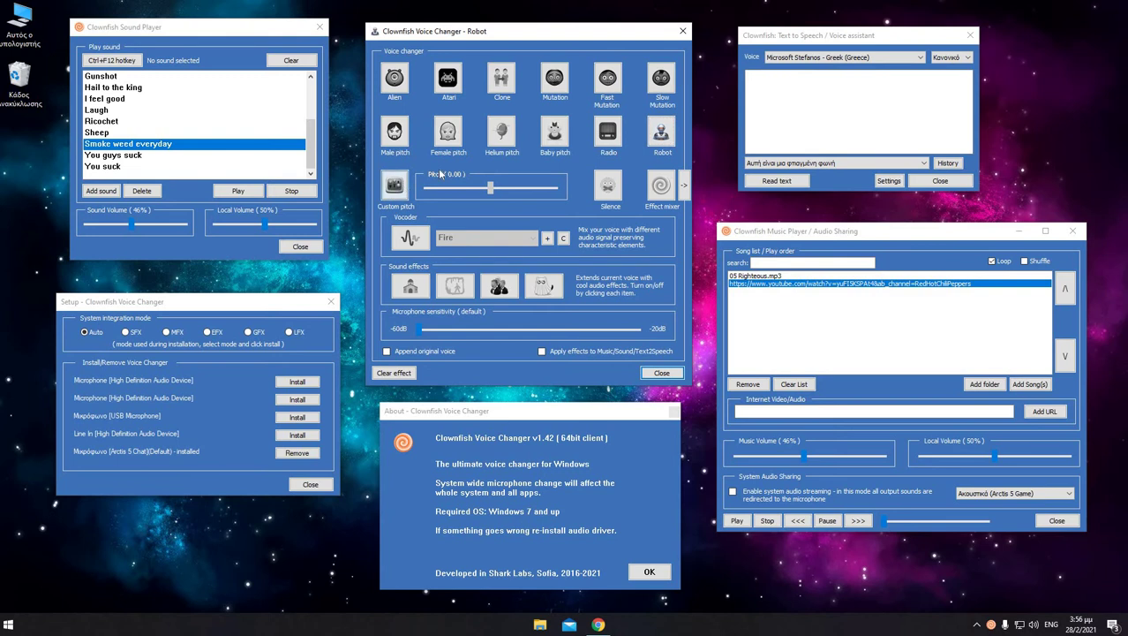
{"action": "left_click", "coordinate": [502, 136]}
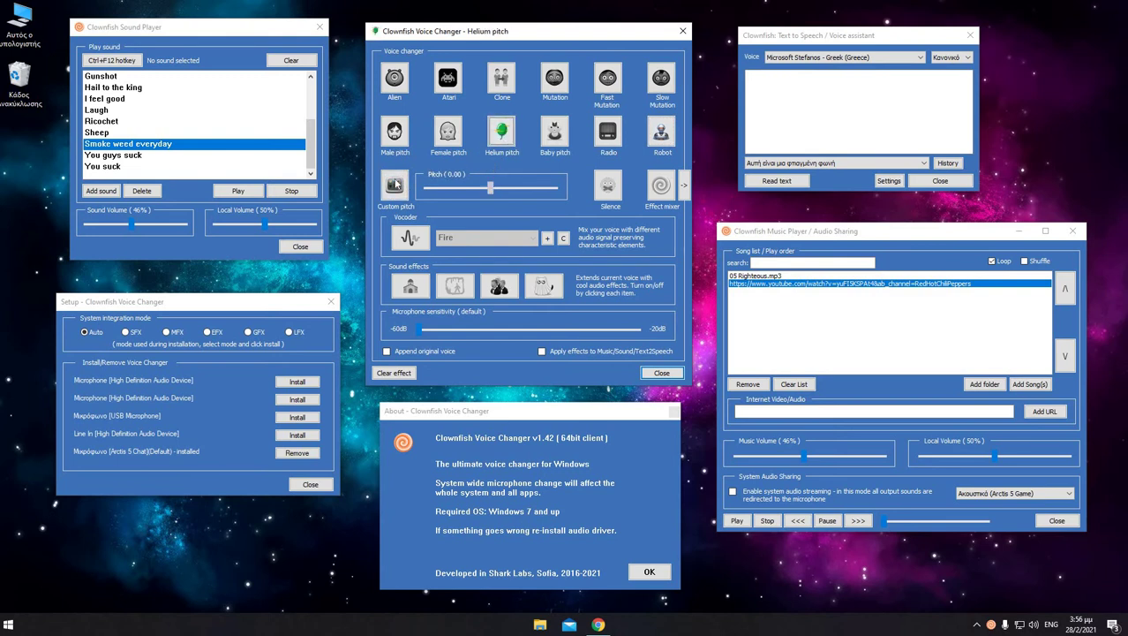
{"action": "left_click", "coordinate": [397, 185]}
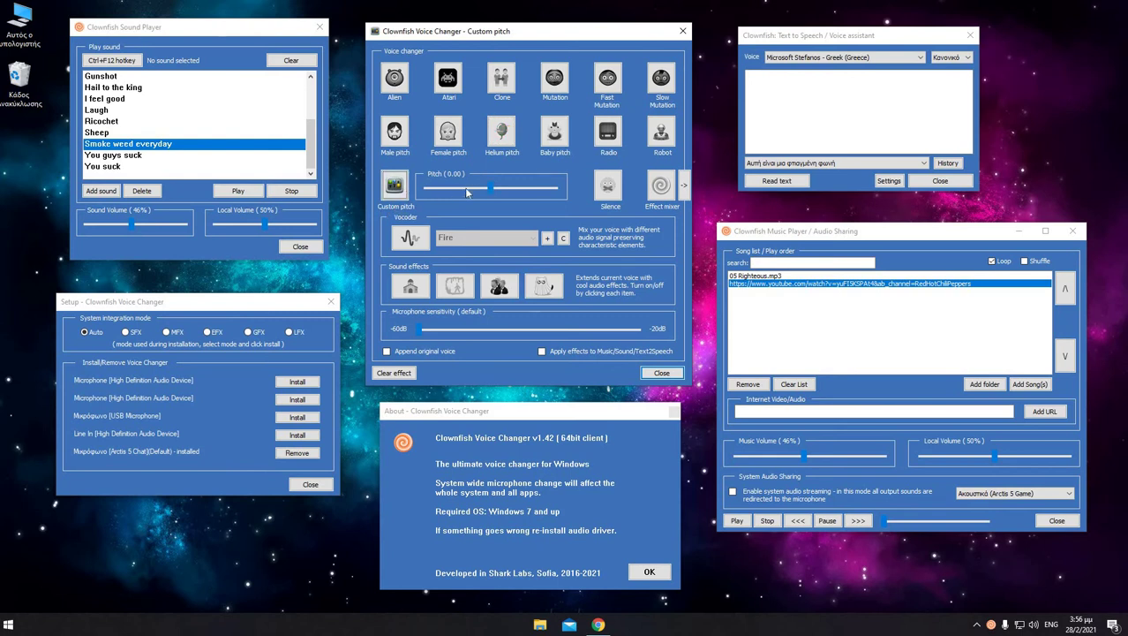
{"action": "mouse_move", "coordinate": [491, 189]}
{"action": "left_mouse_down"}
{"action": "mouse_move", "coordinate": [441, 189]}
{"action": "mouse_move", "coordinate": [534, 190]}
{"action": "mouse_move", "coordinate": [489, 189]}
{"action": "left_mouse_up"}
- Examine the four effect slots of the effect mixer and close it without choosing any effect
{"action": "left_click", "coordinate": [683, 184]}
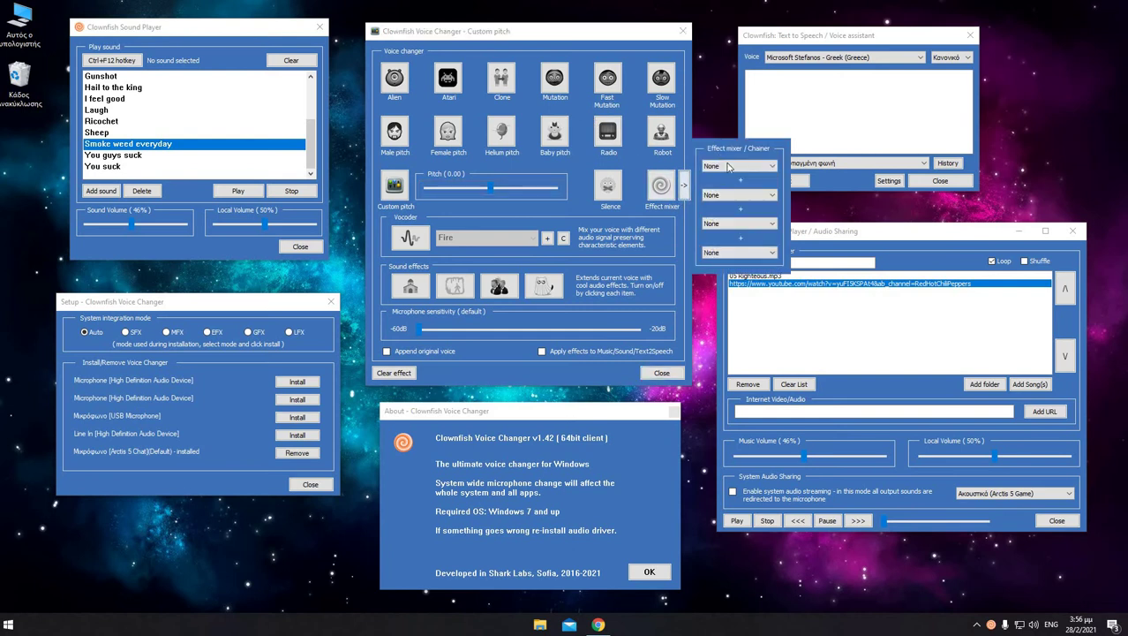
{"action": "left_click", "coordinate": [684, 185]}
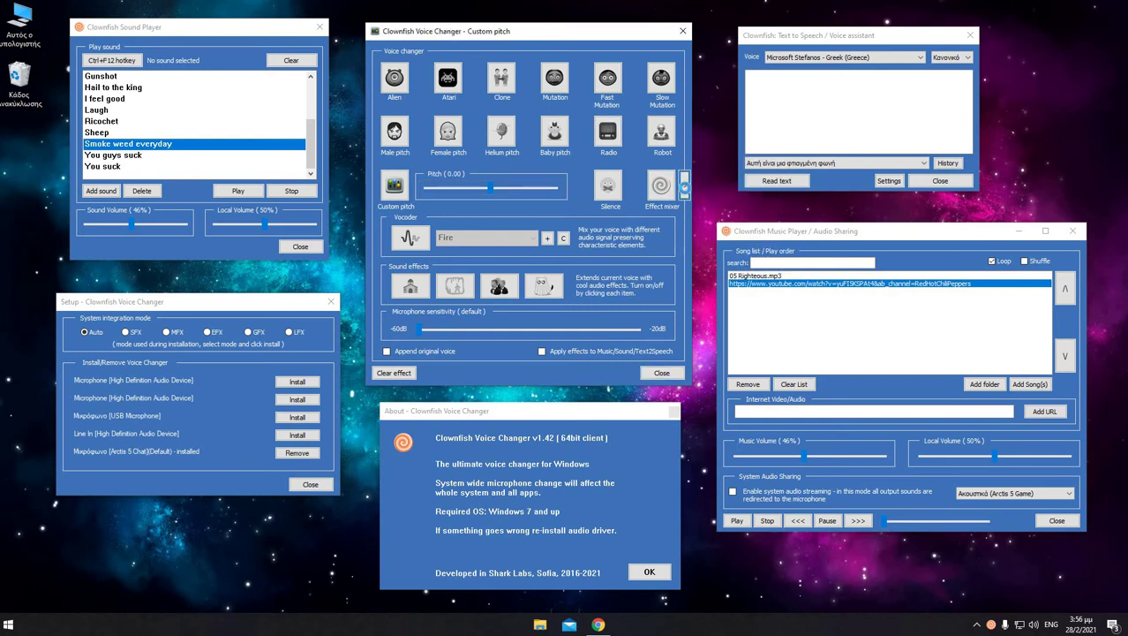
{"action": "left_click", "coordinate": [683, 185]}
{"action": "left_click", "coordinate": [739, 194]}
{"action": "left_click", "coordinate": [734, 201]}
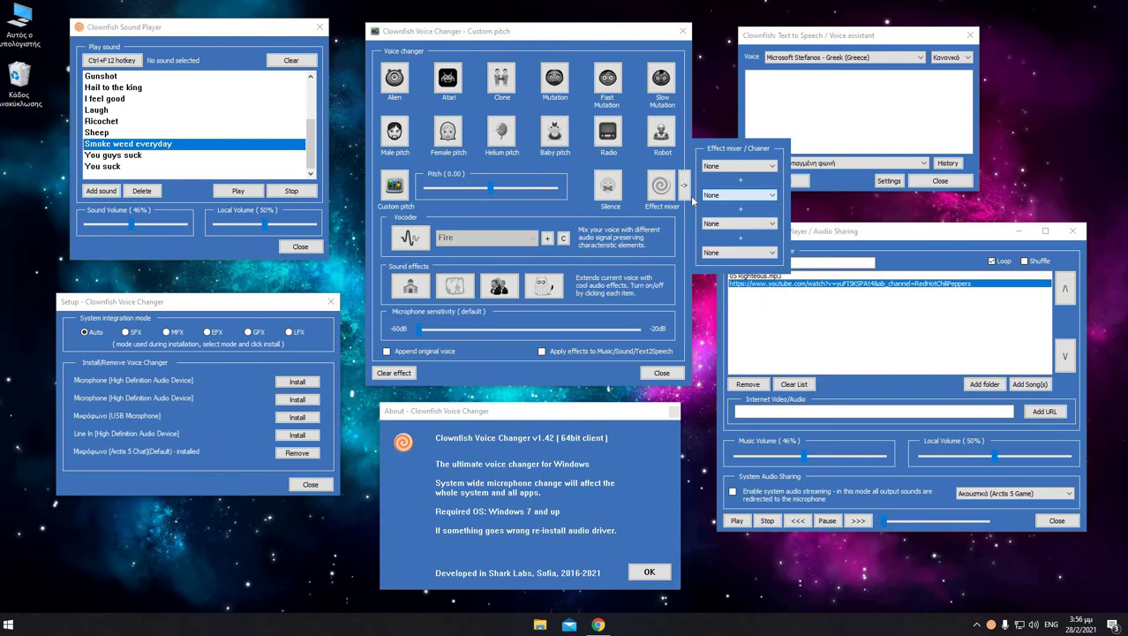
{"action": "left_click", "coordinate": [683, 184]}
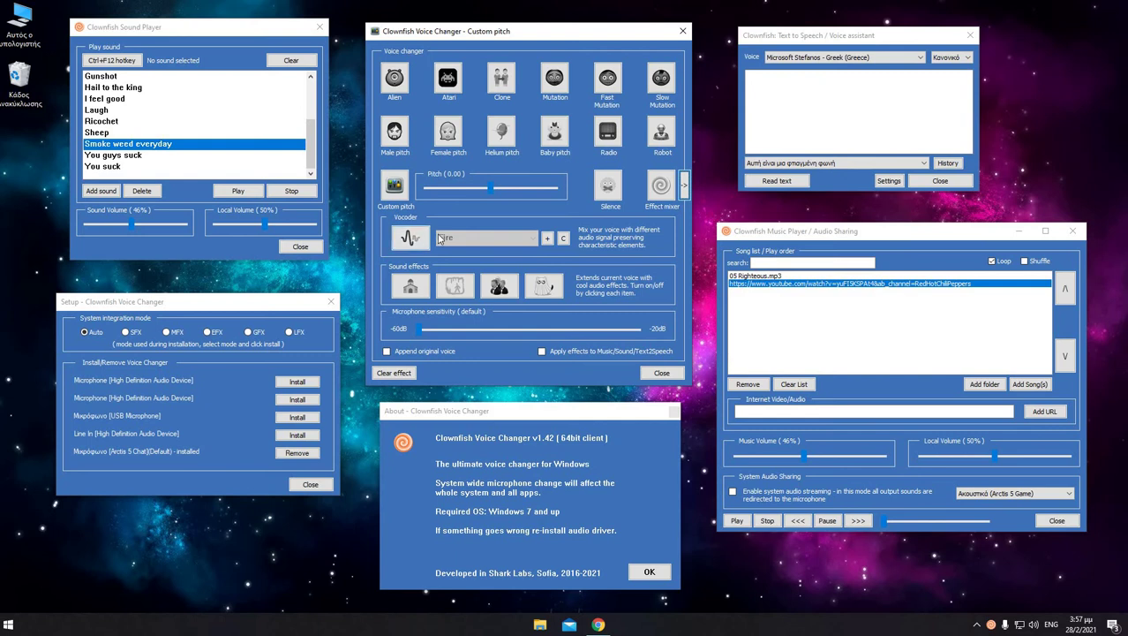
- Try enabling the vocoder, view its list of mixing sounds, and switch the vocoder off again
{"action": "left_click", "coordinate": [410, 237]}
{"action": "left_click", "coordinate": [462, 238]}
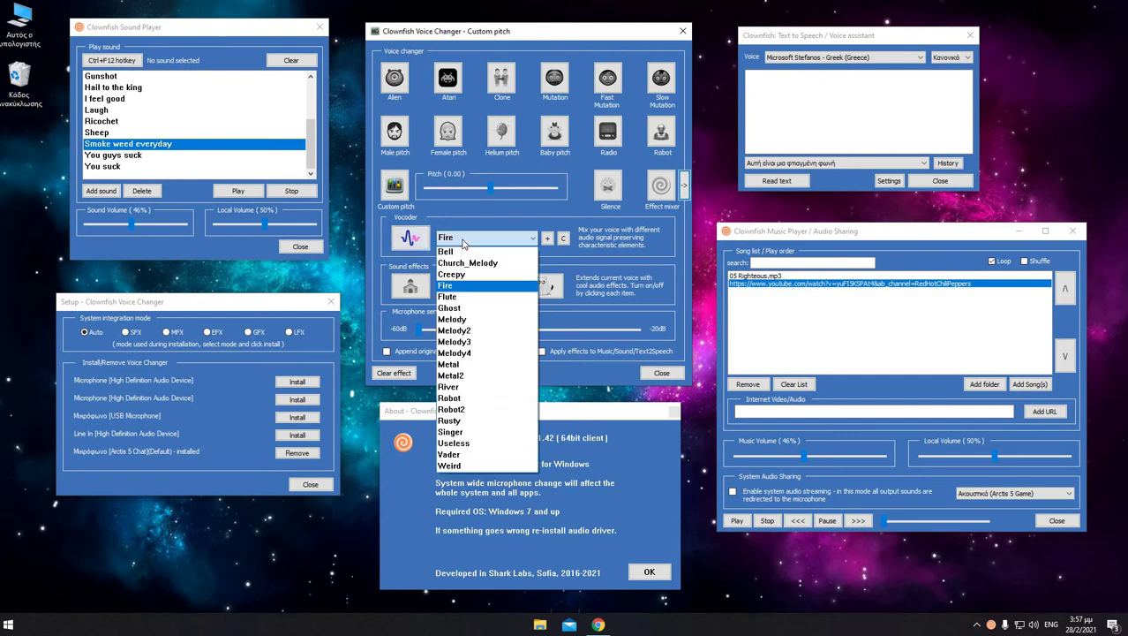
{"action": "left_click", "coordinate": [427, 243]}
{"action": "left_click", "coordinate": [428, 244]}
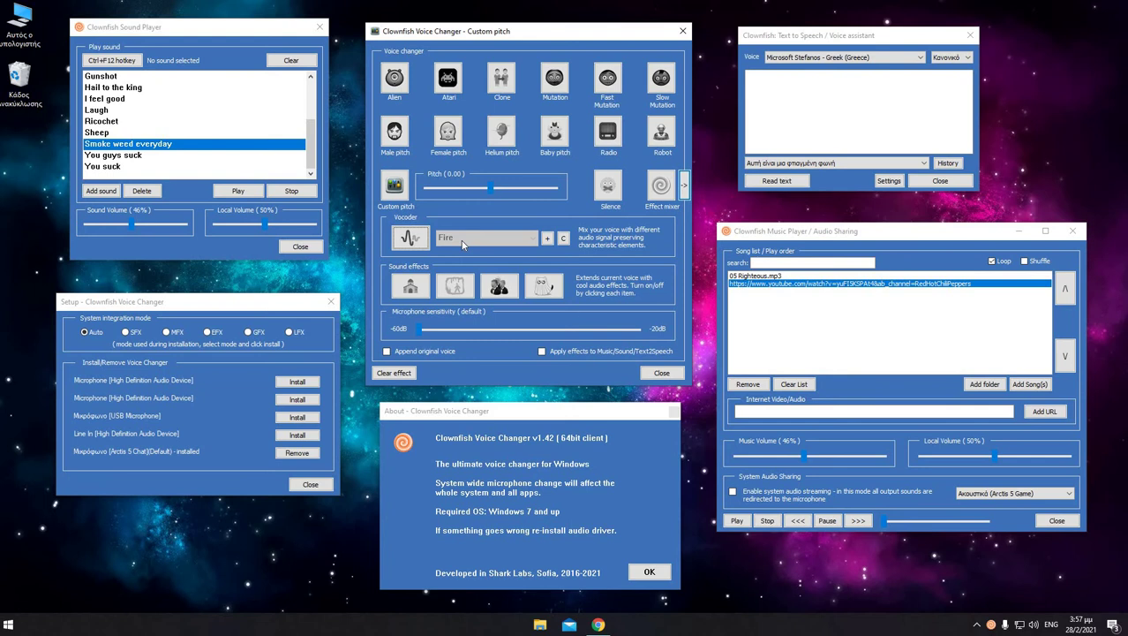
{"action": "left_click", "coordinate": [410, 240]}
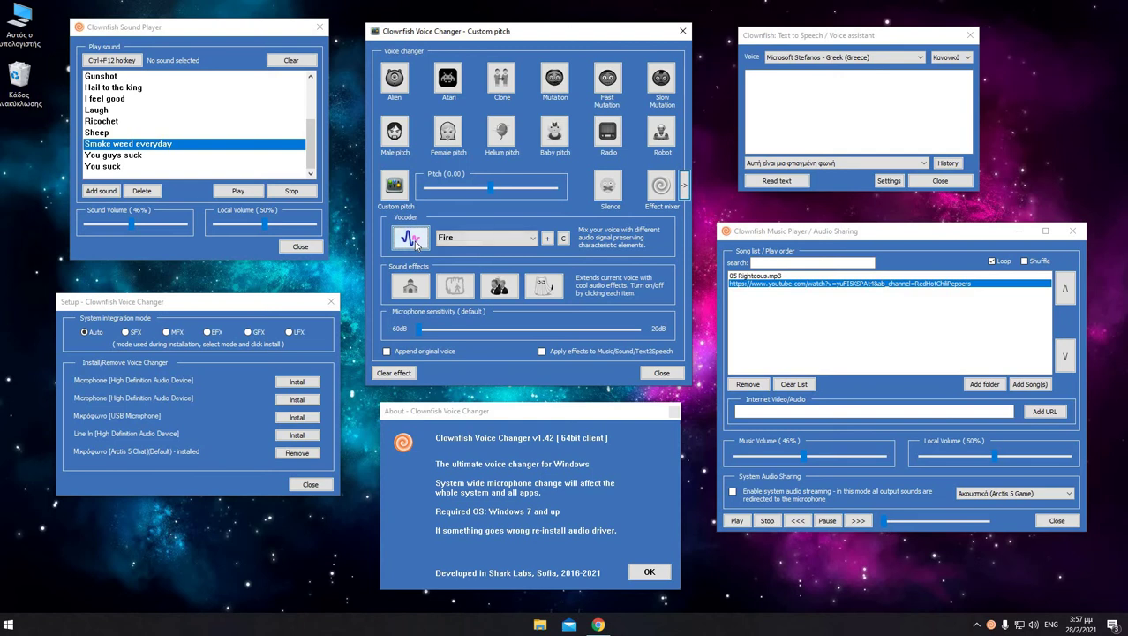
{"action": "left_click", "coordinate": [417, 244]}
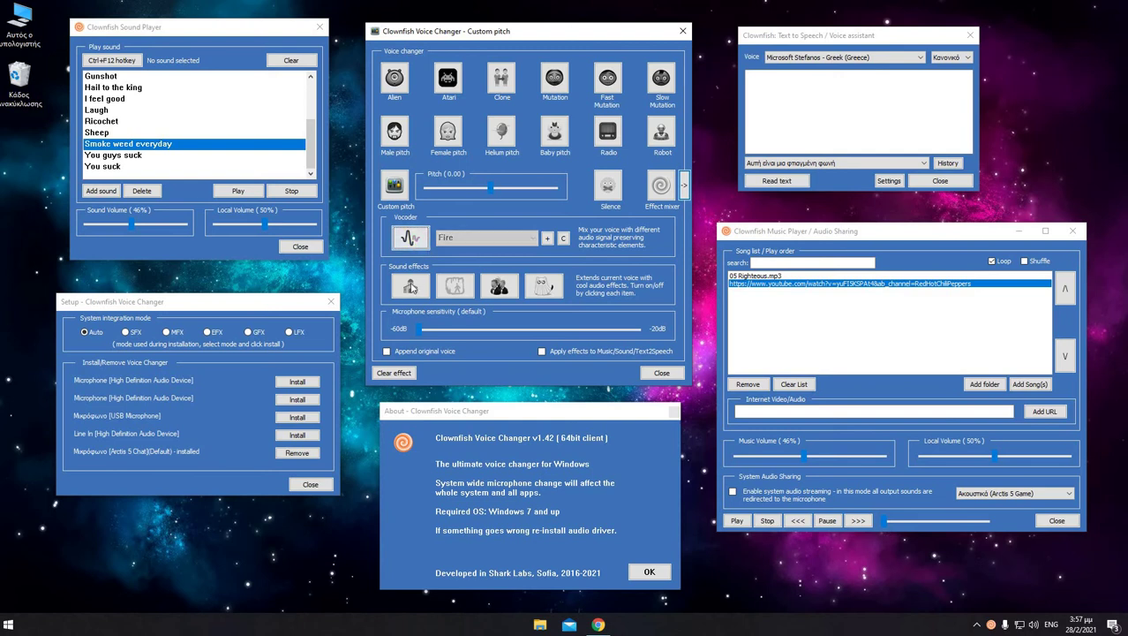
- Try the first two sound effects and turn them off again
{"action": "left_click", "coordinate": [412, 287]}
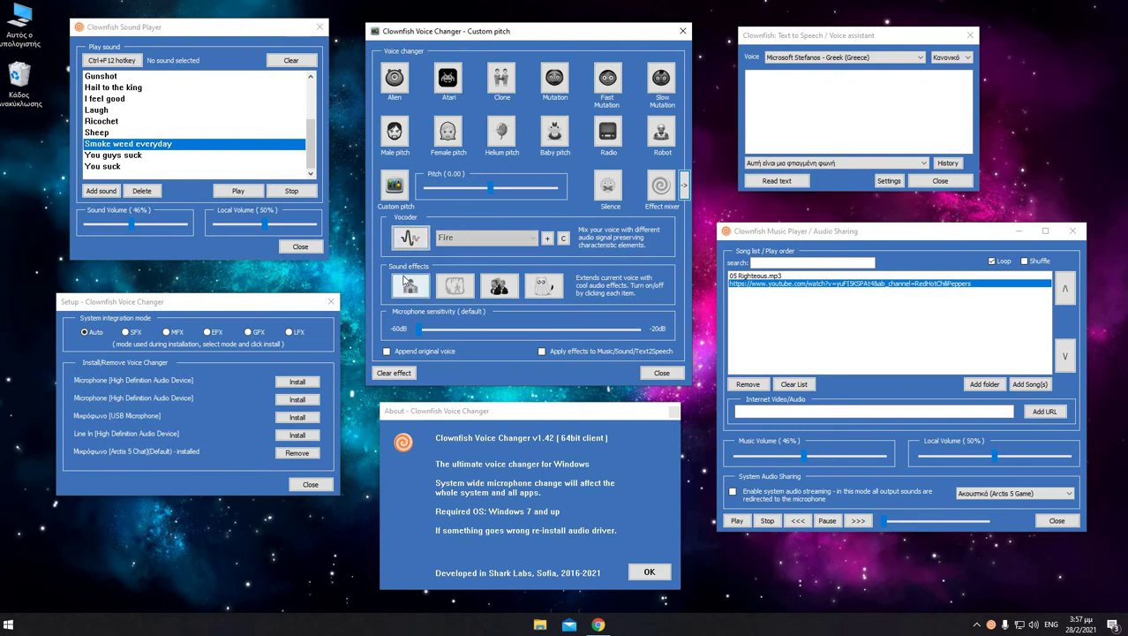
{"action": "left_click", "coordinate": [454, 289]}
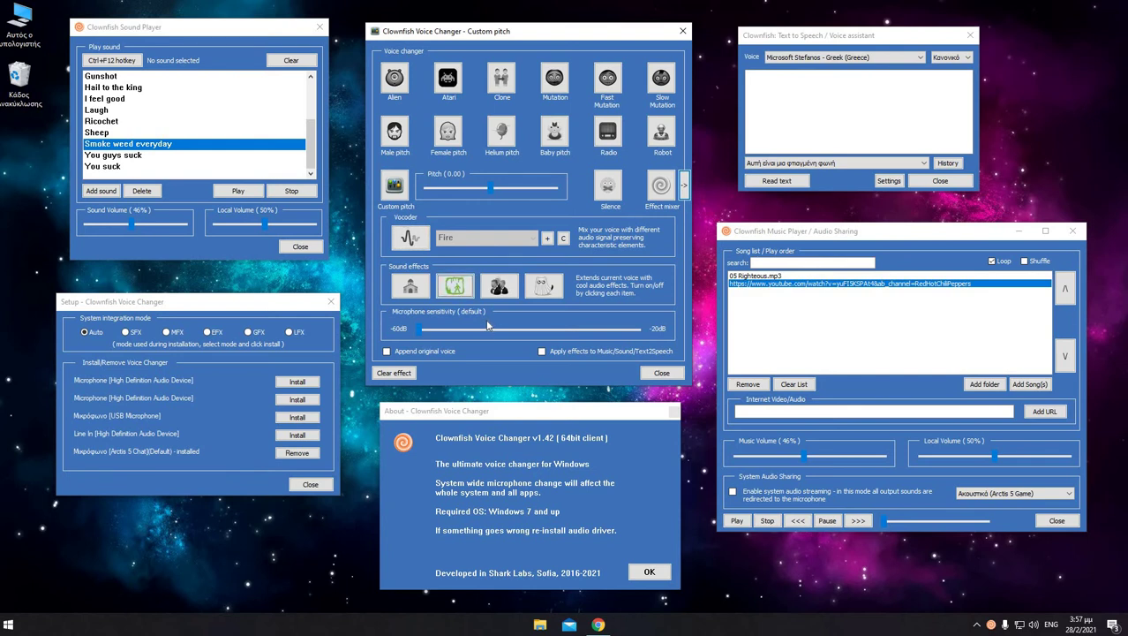
{"action": "left_click", "coordinate": [455, 289]}
{"action": "left_click", "coordinate": [542, 352]}
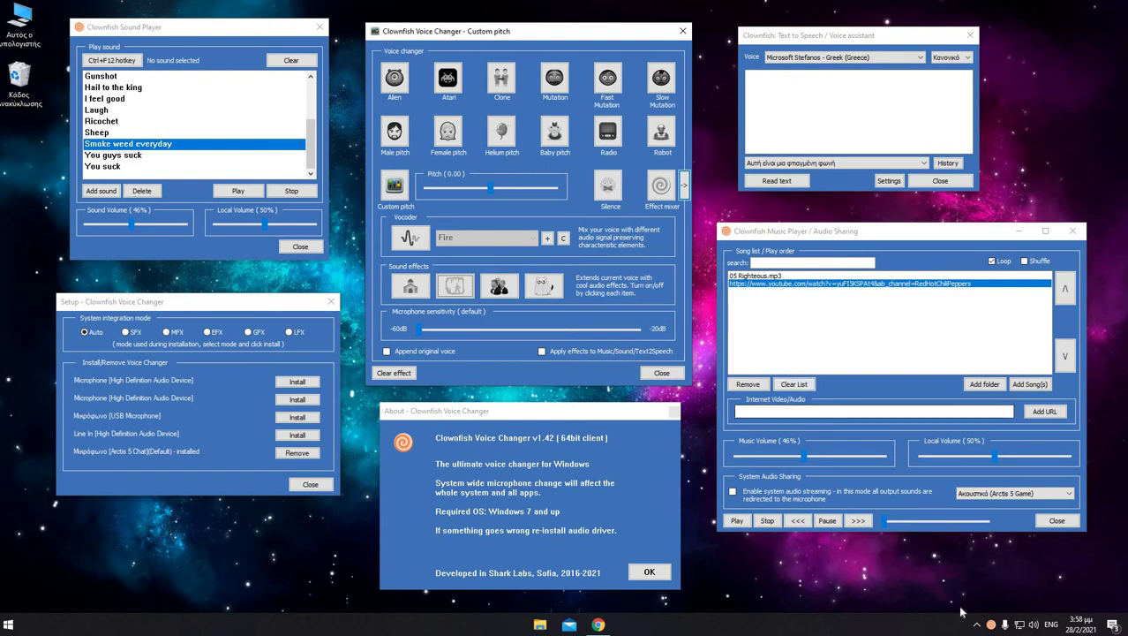
- Open the Text to Speech voice assistant and have it read the history phrase "Αυτή είναι μια φτιαγμένη φωνή" aloud
{"action": "right_click", "coordinate": [992, 625]}
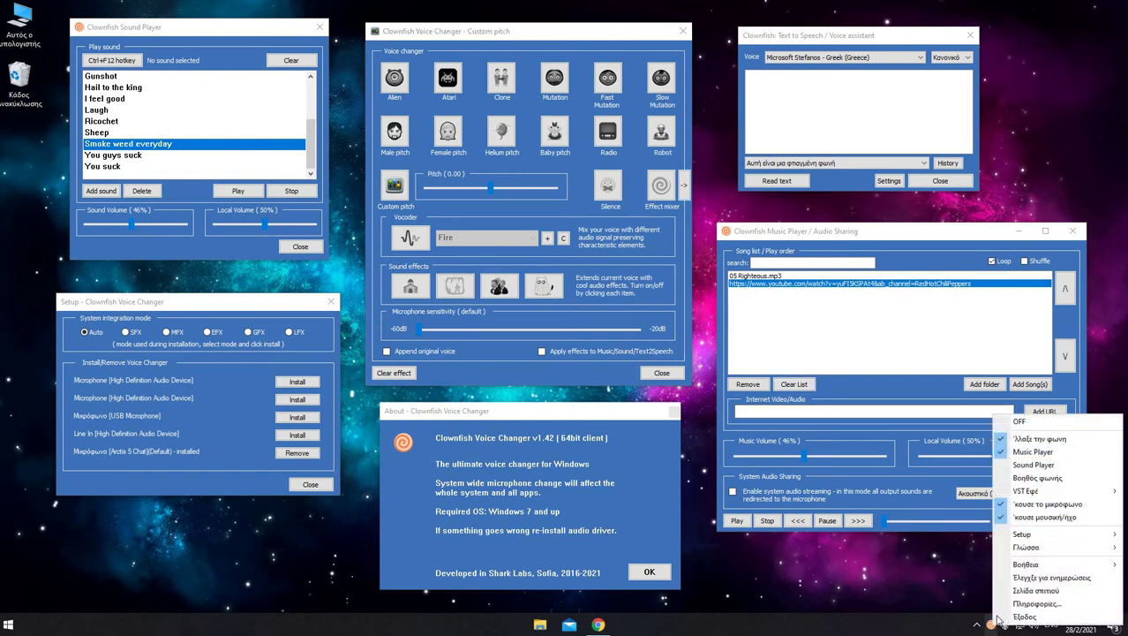
{"action": "left_click", "coordinate": [1043, 480]}
{"action": "left_click_drag", "start_coordinate": [795, 39], "coordinate": [785, 36]}
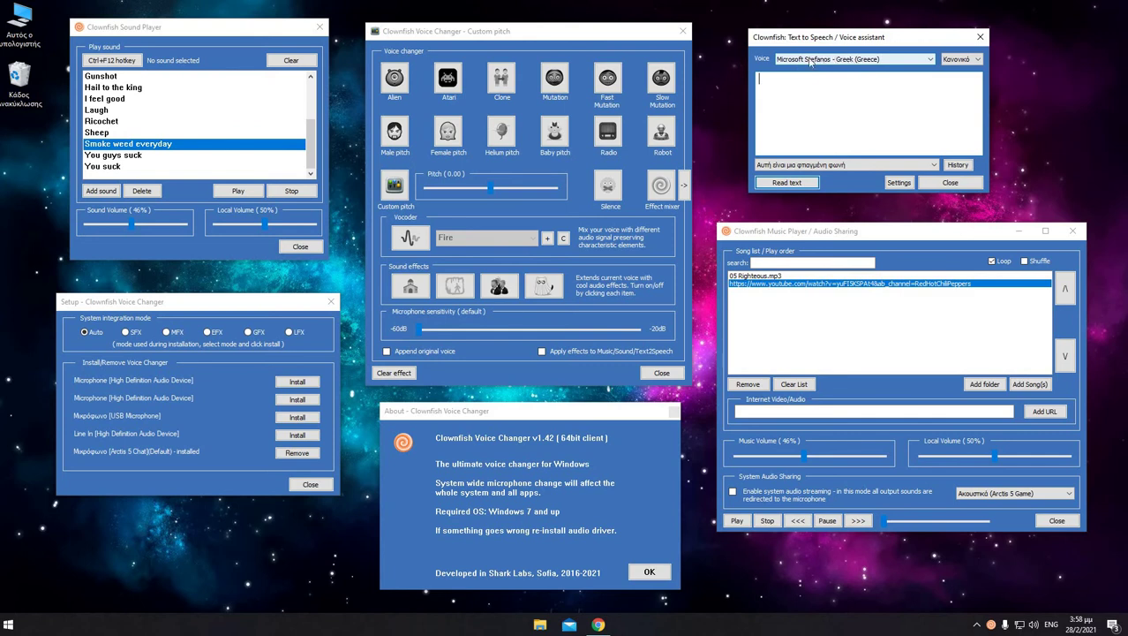
{"action": "left_click", "coordinate": [958, 164]}
{"action": "left_click_drag", "start_coordinate": [761, 79], "coordinate": [898, 93]}
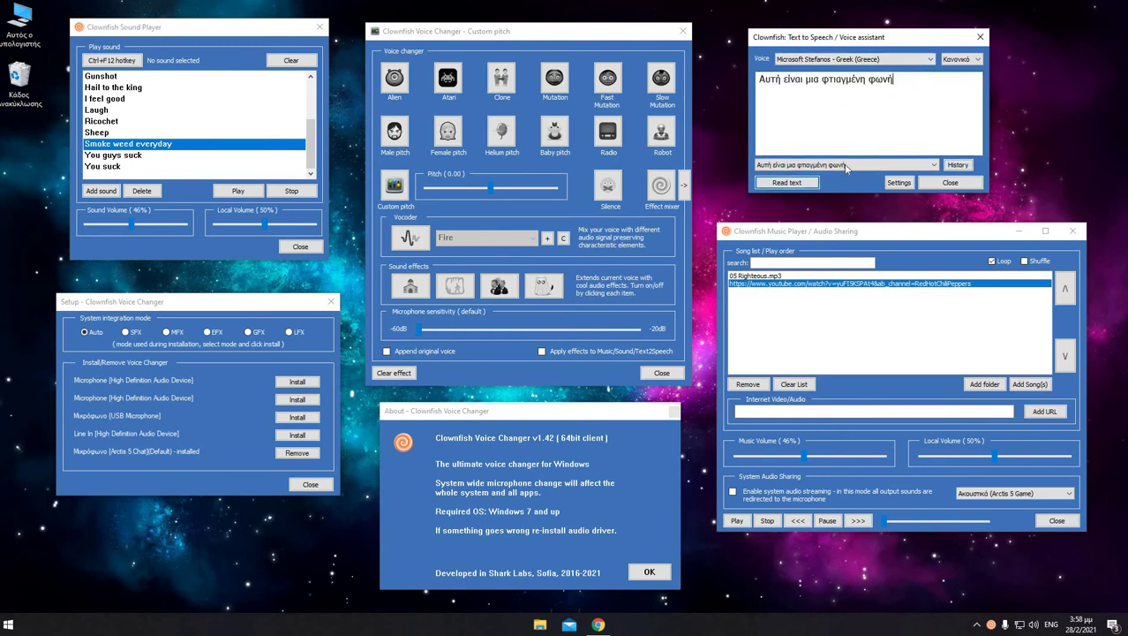
{"action": "left_click", "coordinate": [800, 183]}
{"action": "left_click", "coordinate": [799, 184]}
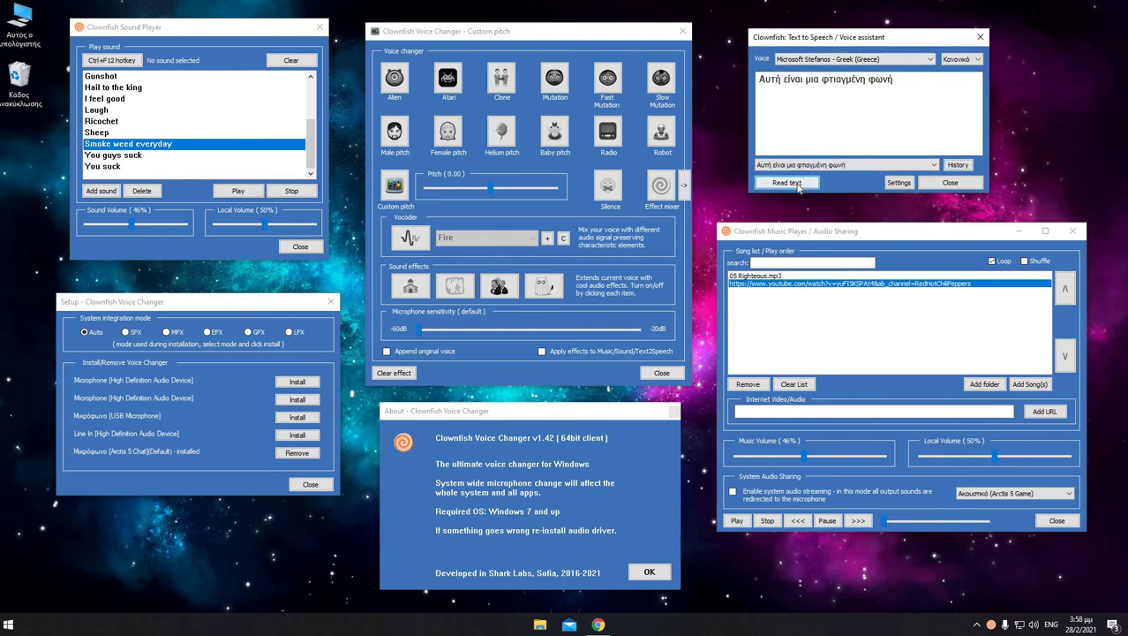
{"action": "left_click", "coordinate": [799, 184]}
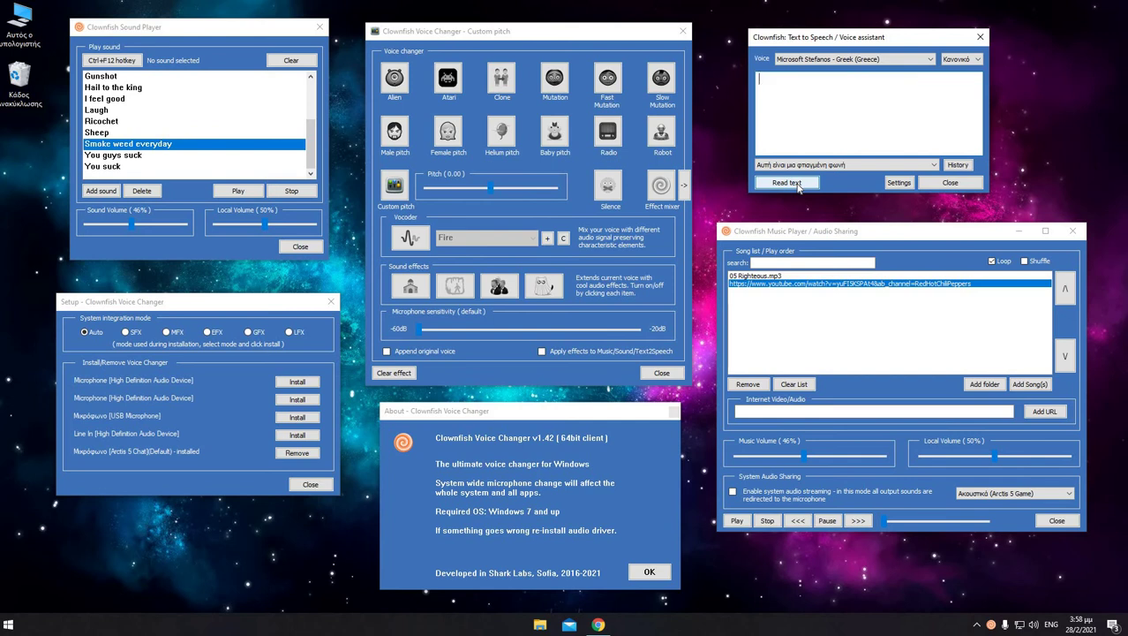
- Bring the Music Player / Audio Sharing window to the front and shift it slightly
{"action": "right_click", "coordinate": [990, 624]}
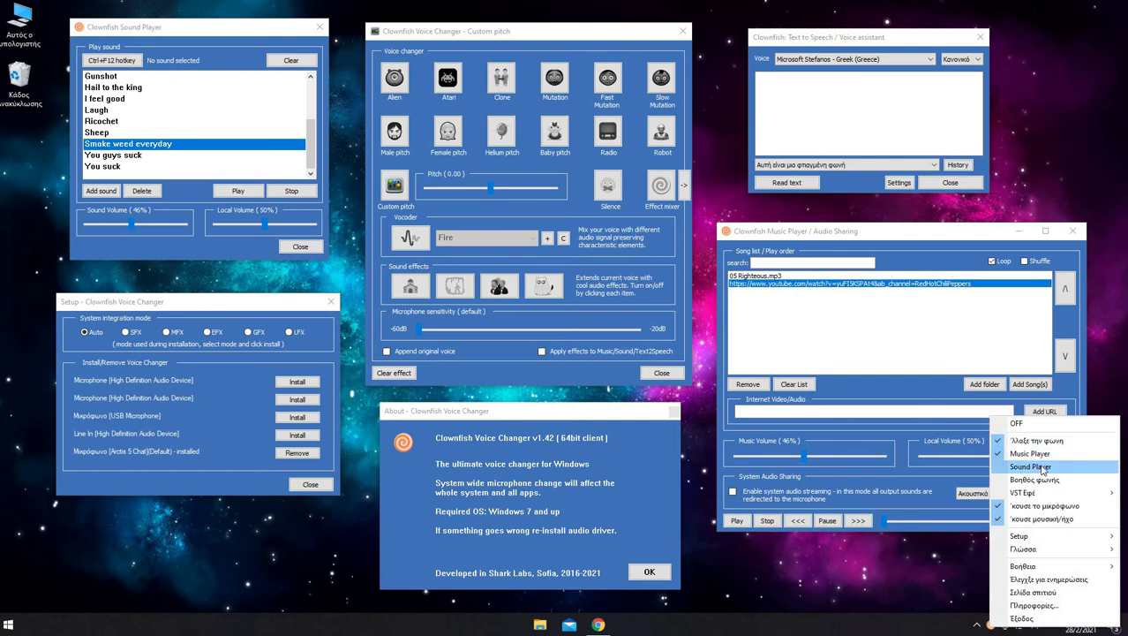
{"action": "left_click", "coordinate": [805, 222]}
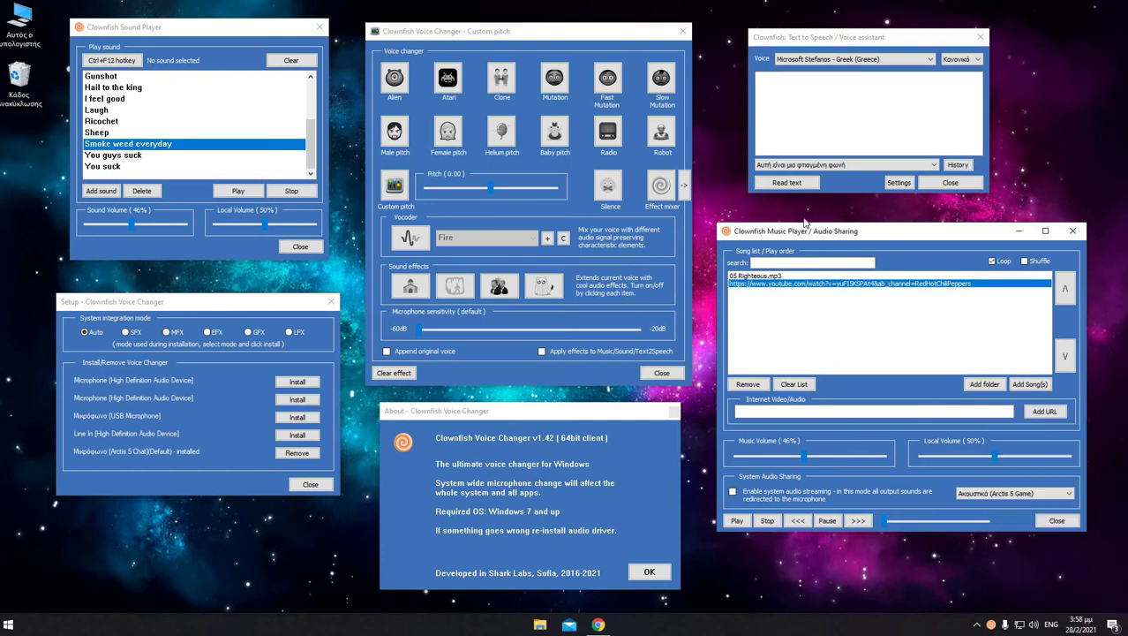
{"action": "left_click_drag", "start_coordinate": [805, 223], "coordinate": [820, 233]}
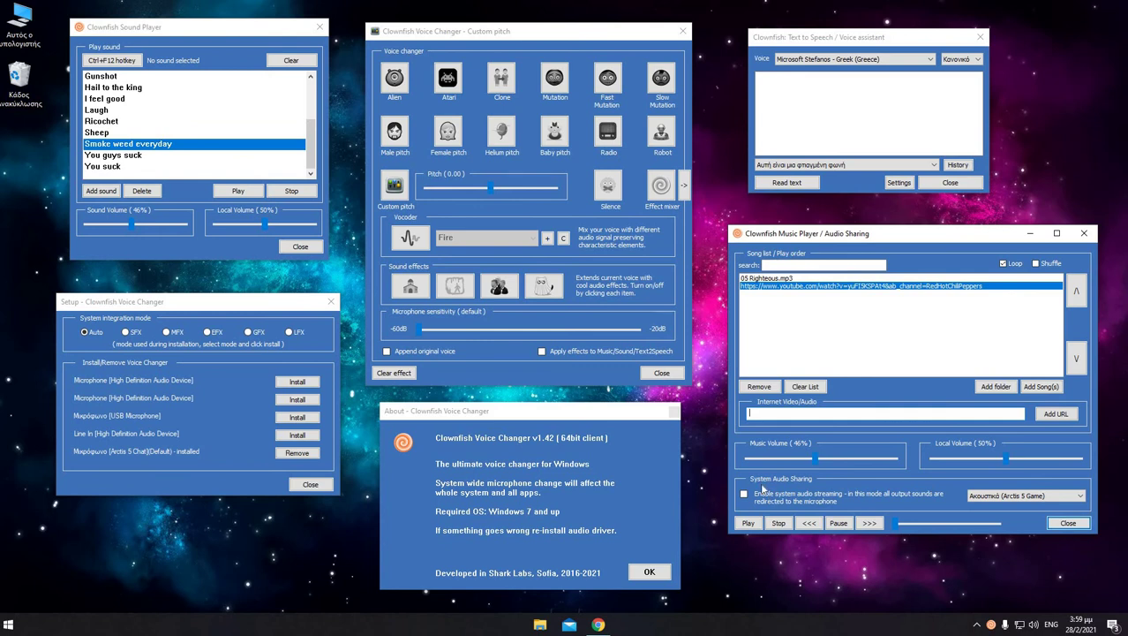
- Reposition the Sound Player window, look through its sounds and play the Gunshot sound
{"action": "left_click_drag", "start_coordinate": [183, 28], "coordinate": [192, 40]}
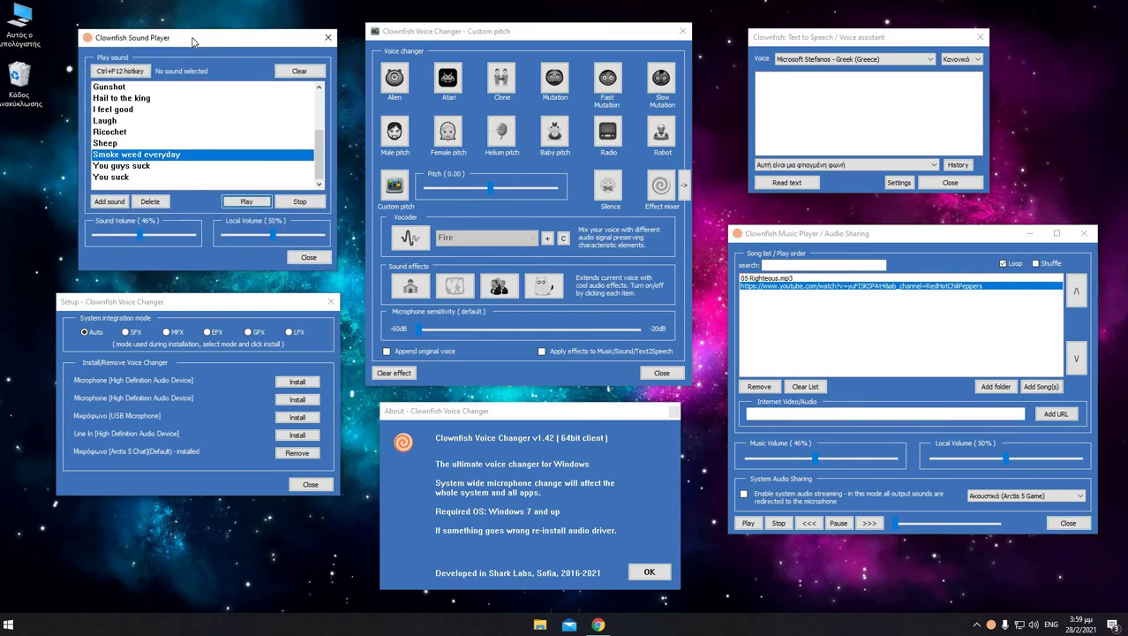
{"action": "scroll", "coordinate": [143, 130], "scroll_direction": "up", "scroll_amount": 3}
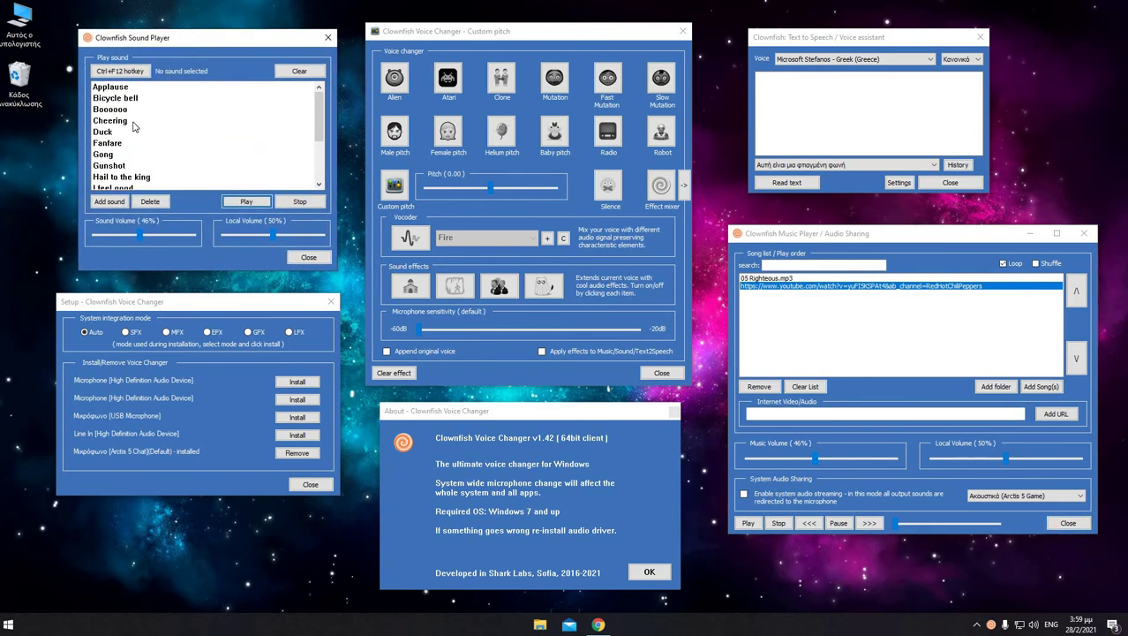
{"action": "left_click_drag", "start_coordinate": [148, 39], "coordinate": [138, 33]}
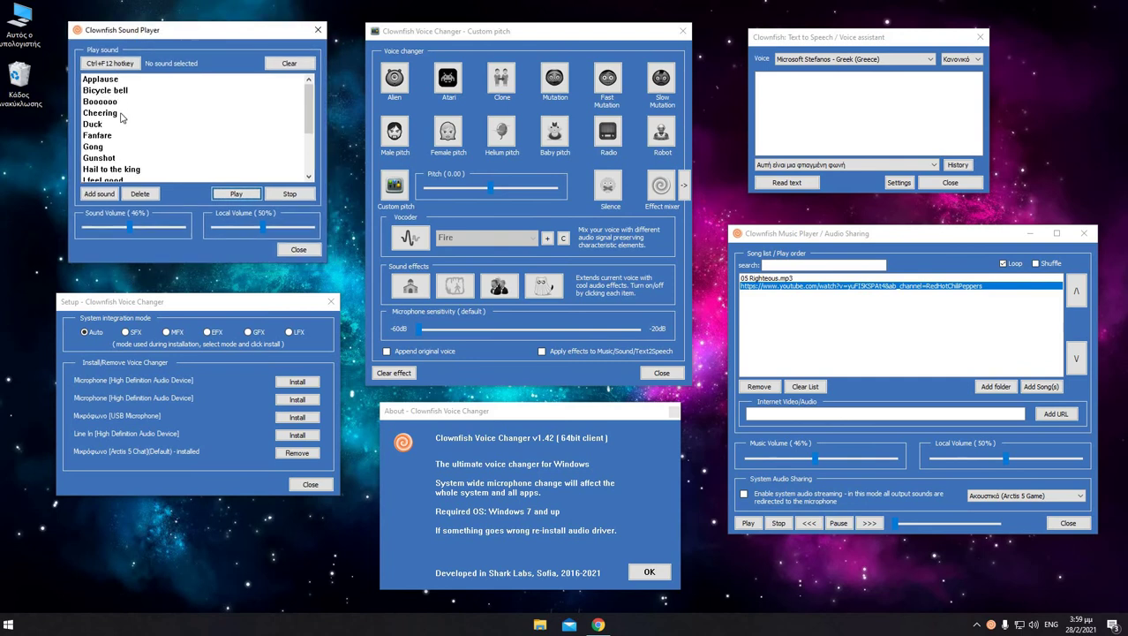
{"action": "scroll", "coordinate": [121, 117], "scroll_direction": "down", "scroll_amount": 2}
{"action": "scroll", "coordinate": [121, 117], "scroll_direction": "down", "scroll_amount": 1}
{"action": "scroll", "coordinate": [113, 131], "scroll_direction": "up", "scroll_amount": 2}
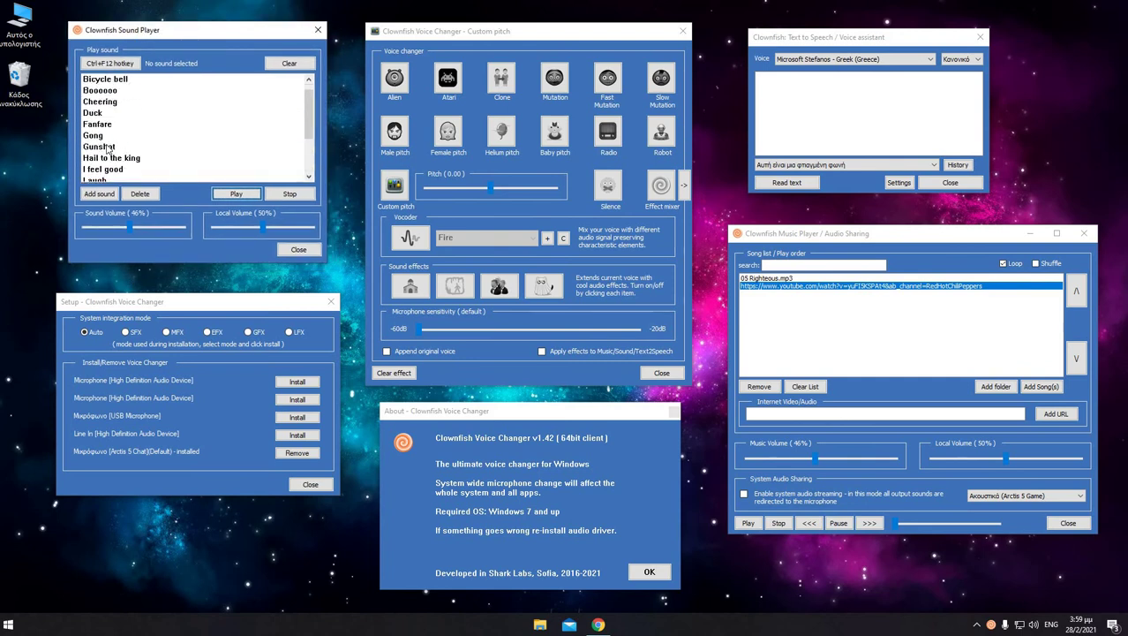
{"action": "left_click", "coordinate": [99, 148]}
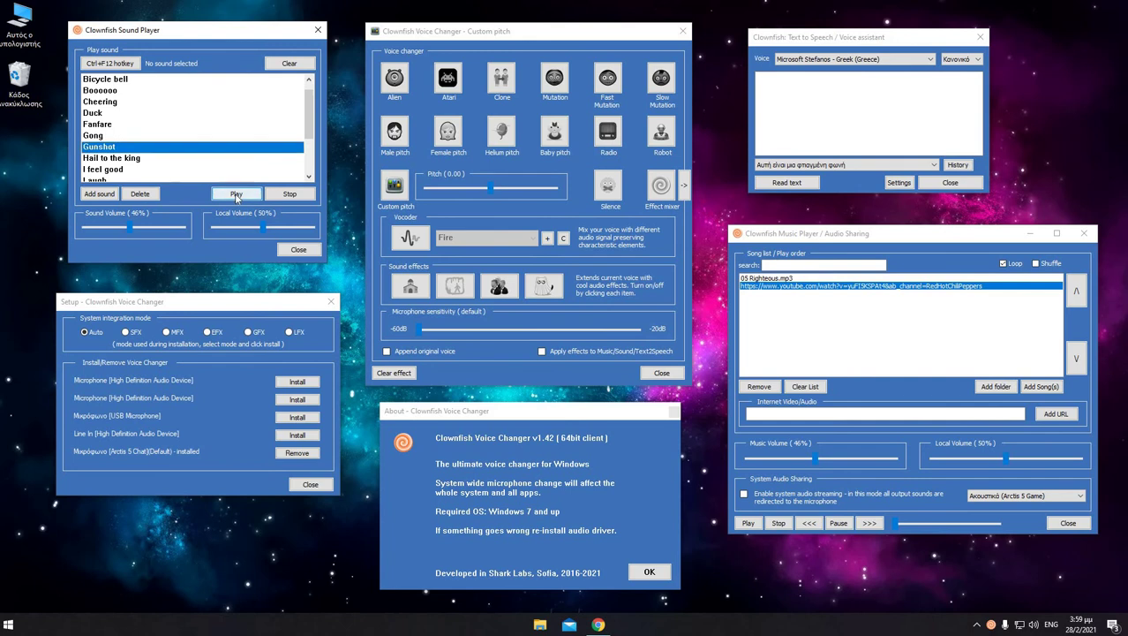
{"action": "left_click", "coordinate": [236, 194]}
- Play the "Smoke weed everyday" sound in the Sound Player
{"action": "scroll", "coordinate": [120, 161], "scroll_direction": "down", "scroll_amount": 1}
{"action": "scroll", "coordinate": [121, 161], "scroll_direction": "down", "scroll_amount": 1}
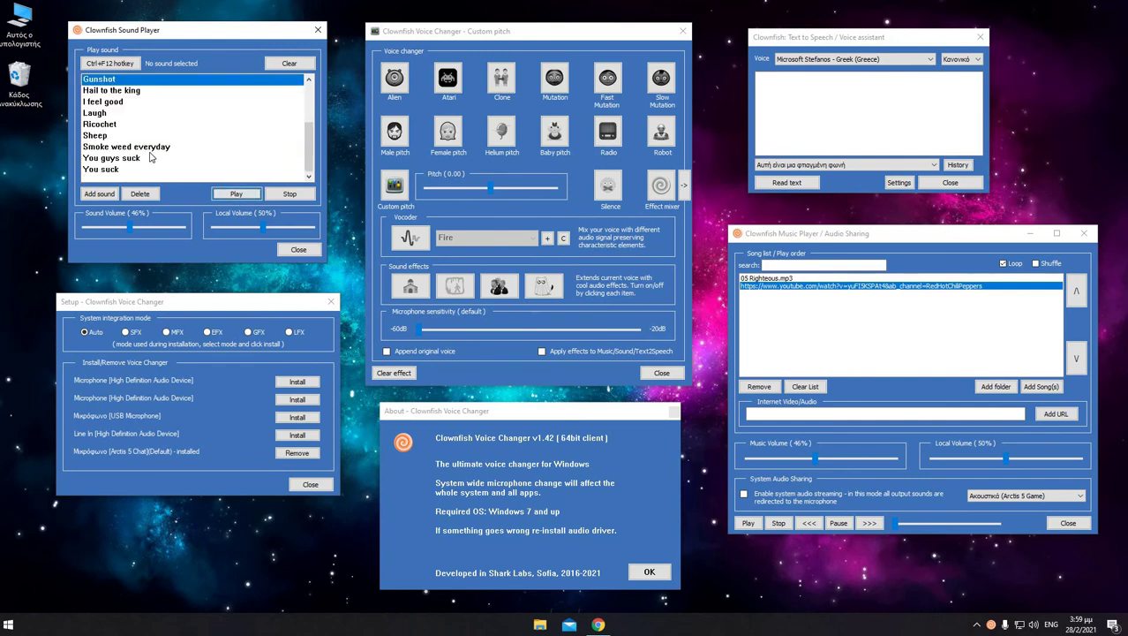
{"action": "left_click", "coordinate": [152, 147]}
{"action": "left_click", "coordinate": [237, 193]}
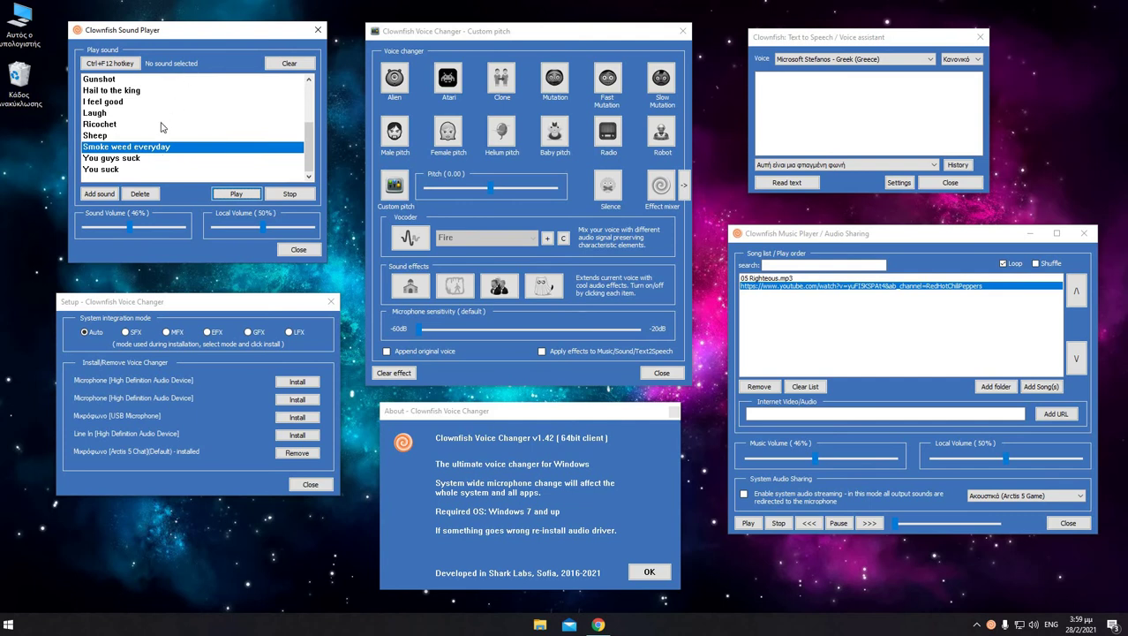
{"action": "scroll", "coordinate": [123, 166], "scroll_direction": "up", "scroll_amount": 1}
{"action": "scroll", "coordinate": [124, 165], "scroll_direction": "up", "scroll_amount": 2}
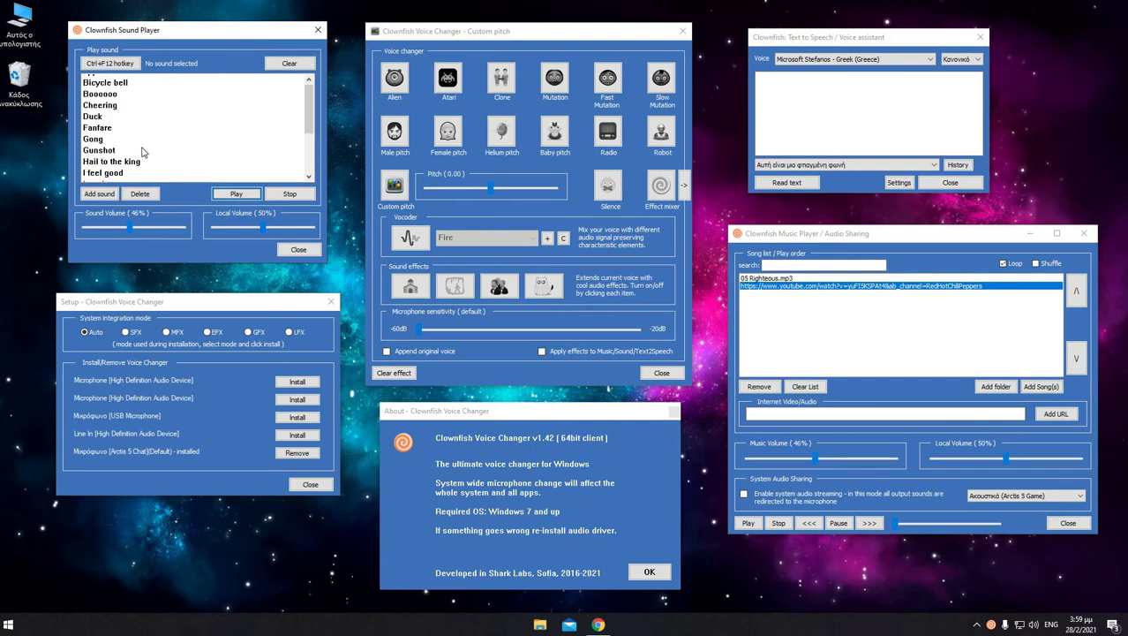
{"action": "scroll", "coordinate": [130, 160], "scroll_direction": "down", "scroll_amount": 1}
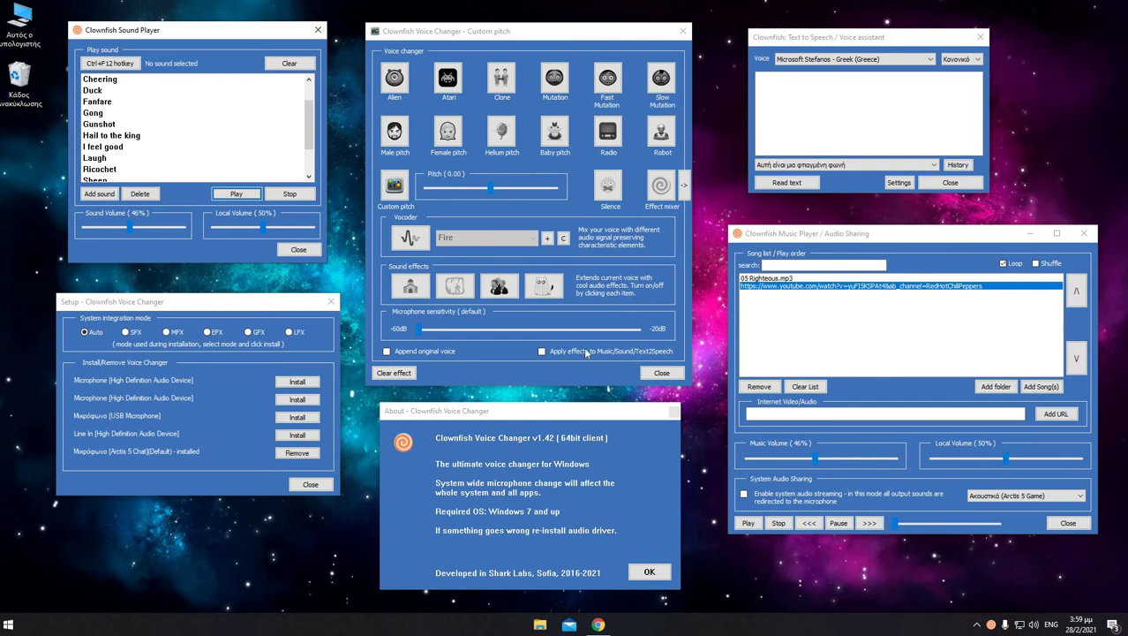
- Open the online help for VST effects from Clownfish's main control options
{"action": "right_click", "coordinate": [991, 625]}
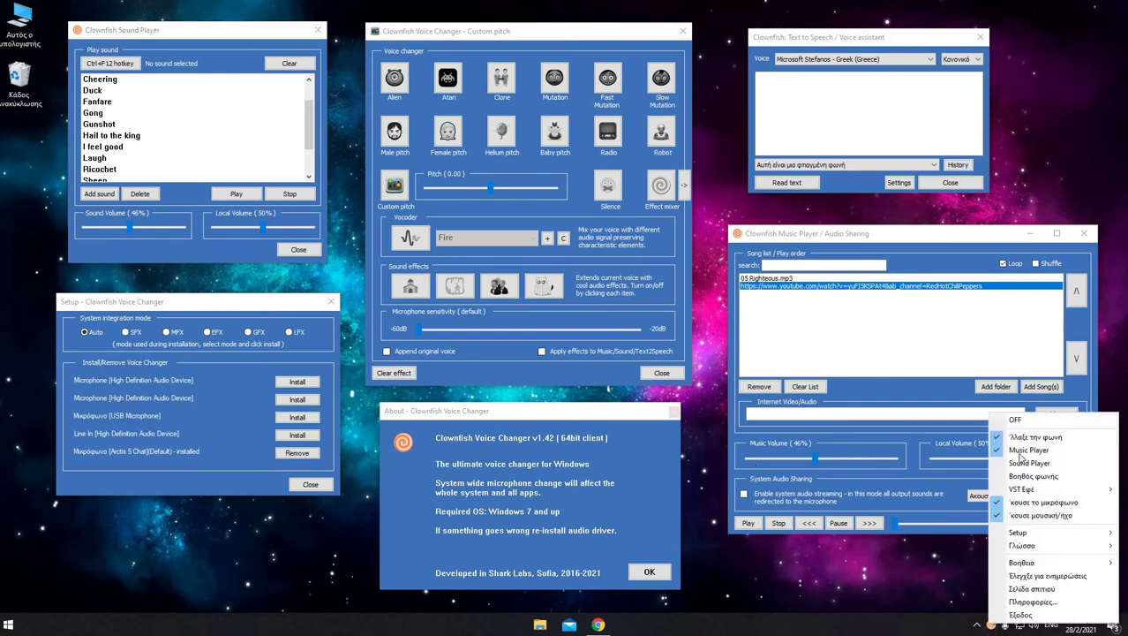
{"action": "mouse_move", "coordinate": [1040, 491]}
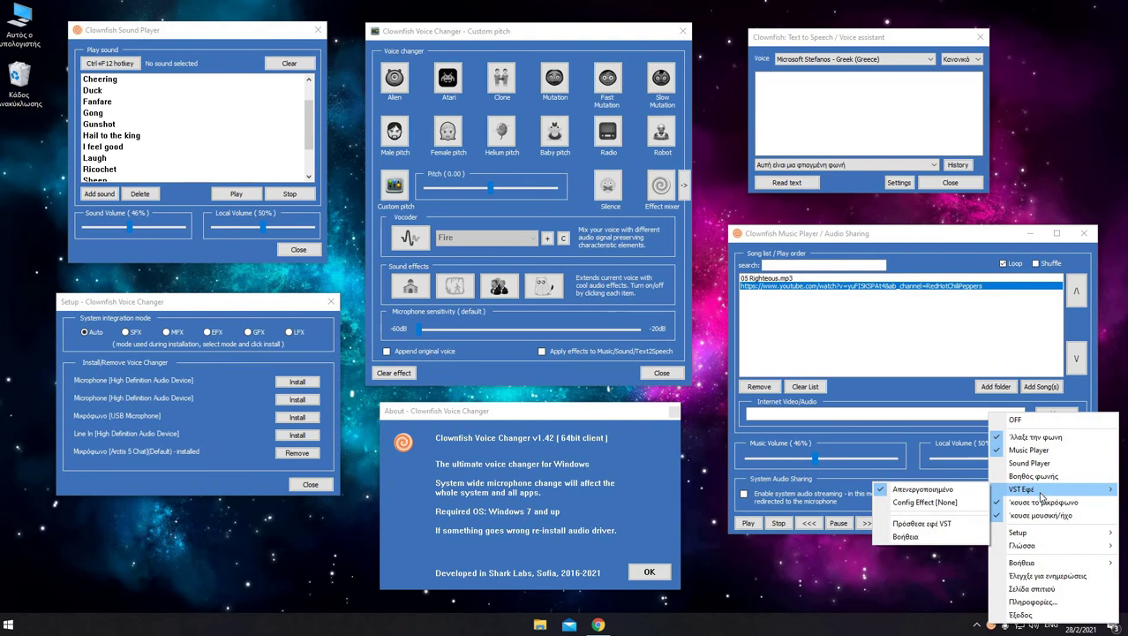
{"action": "left_click", "coordinate": [905, 535]}
- Find the VST plugins link in the website's Help section, view the VST Effects for Clownfish page, and minimize the browser
{"action": "scroll", "coordinate": [512, 458], "scroll_direction": "down", "scroll_amount": 7}
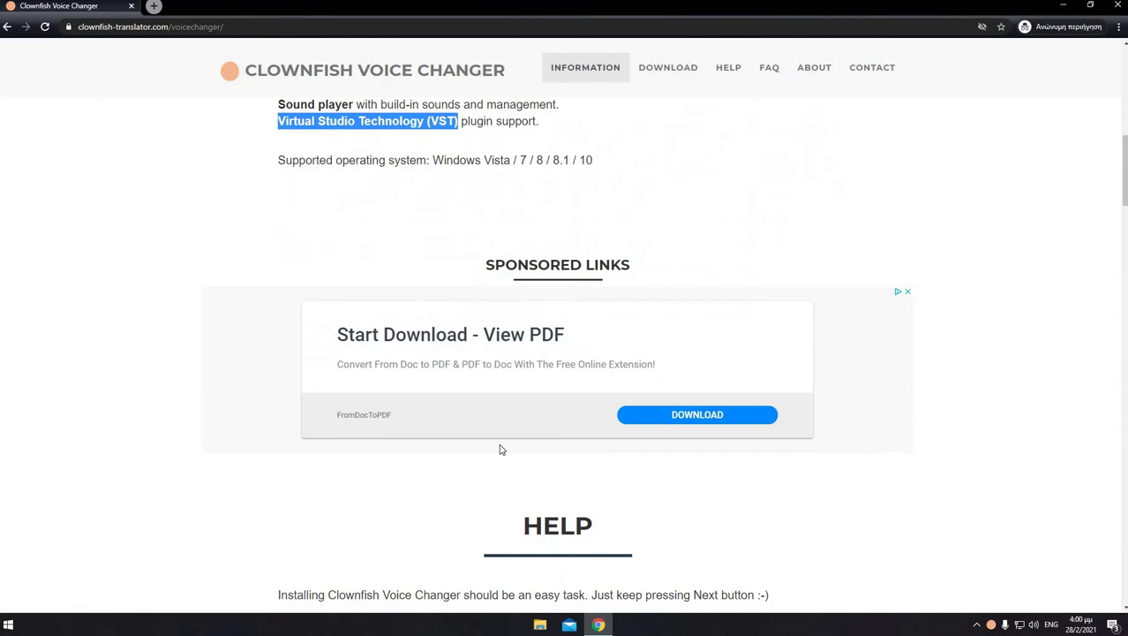
{"action": "scroll", "coordinate": [500, 450], "scroll_direction": "down", "scroll_amount": 4}
{"action": "scroll", "coordinate": [500, 451], "scroll_direction": "up", "scroll_amount": 2}
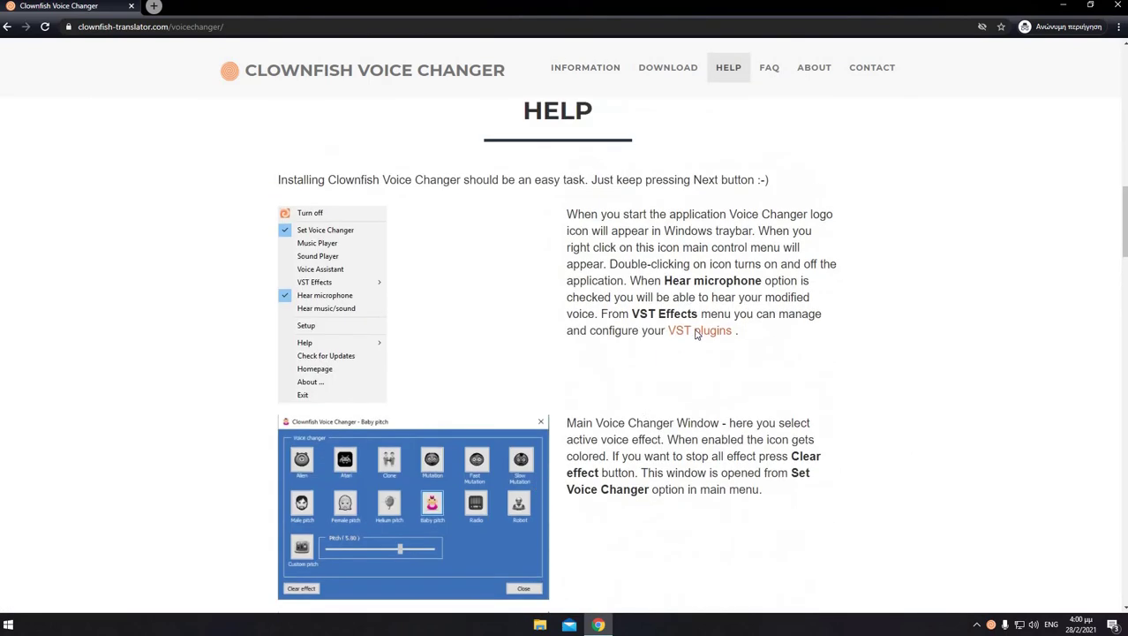
{"action": "left_click", "coordinate": [697, 335]}
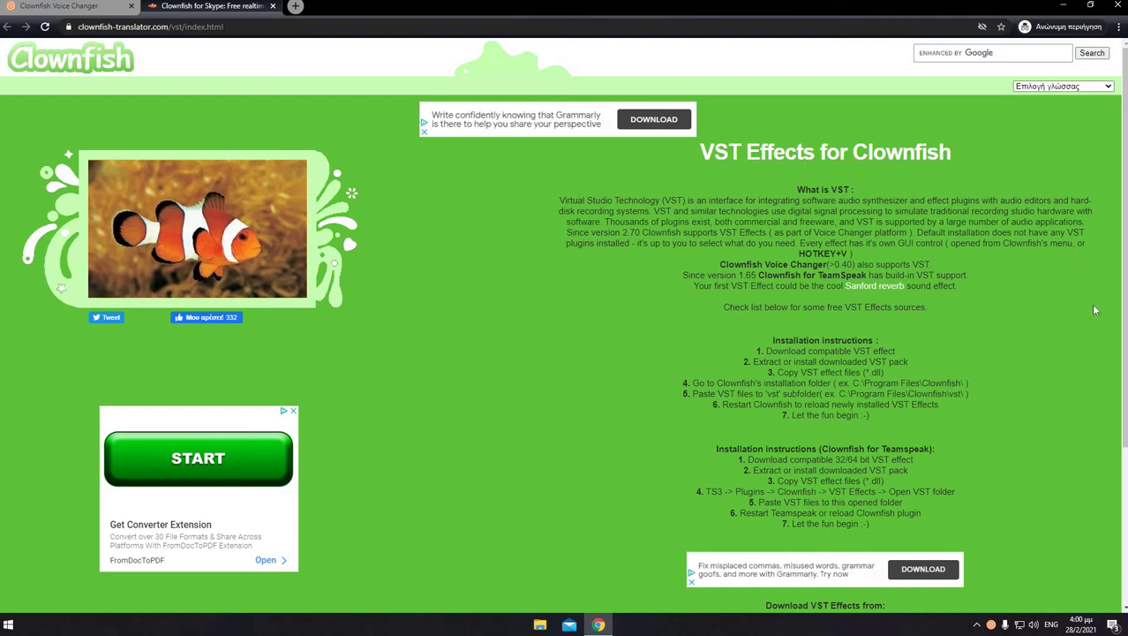
{"action": "left_click", "coordinate": [1065, 7]}
- Open the System Integration setup window of Clownfish Voice Changer
{"action": "right_click", "coordinate": [992, 625]}
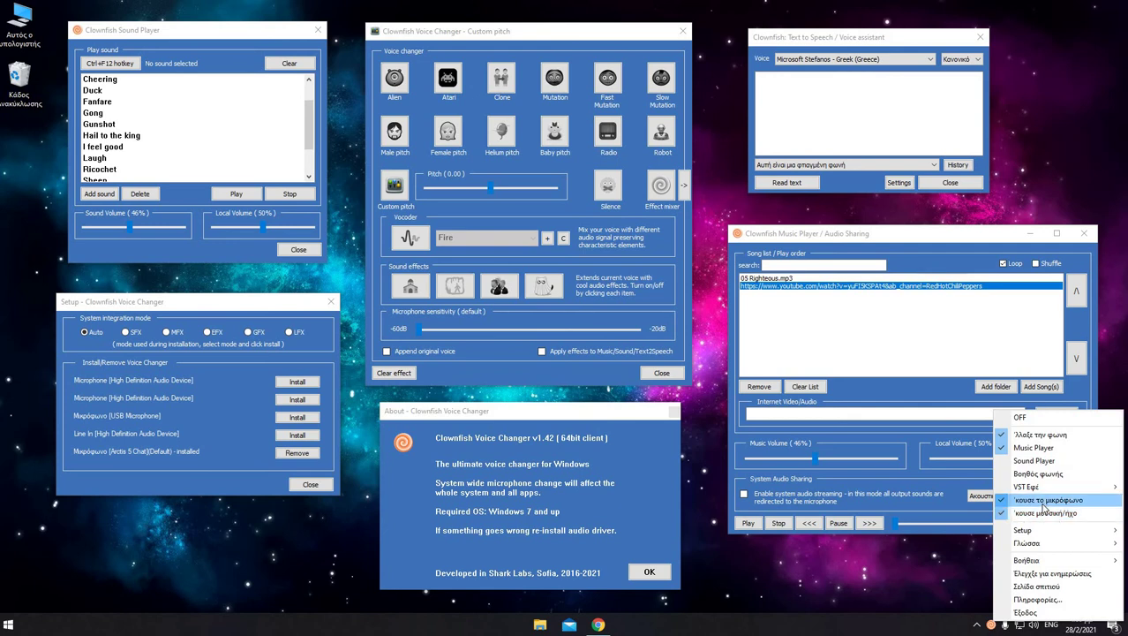
{"action": "mouse_move", "coordinate": [1039, 532]}
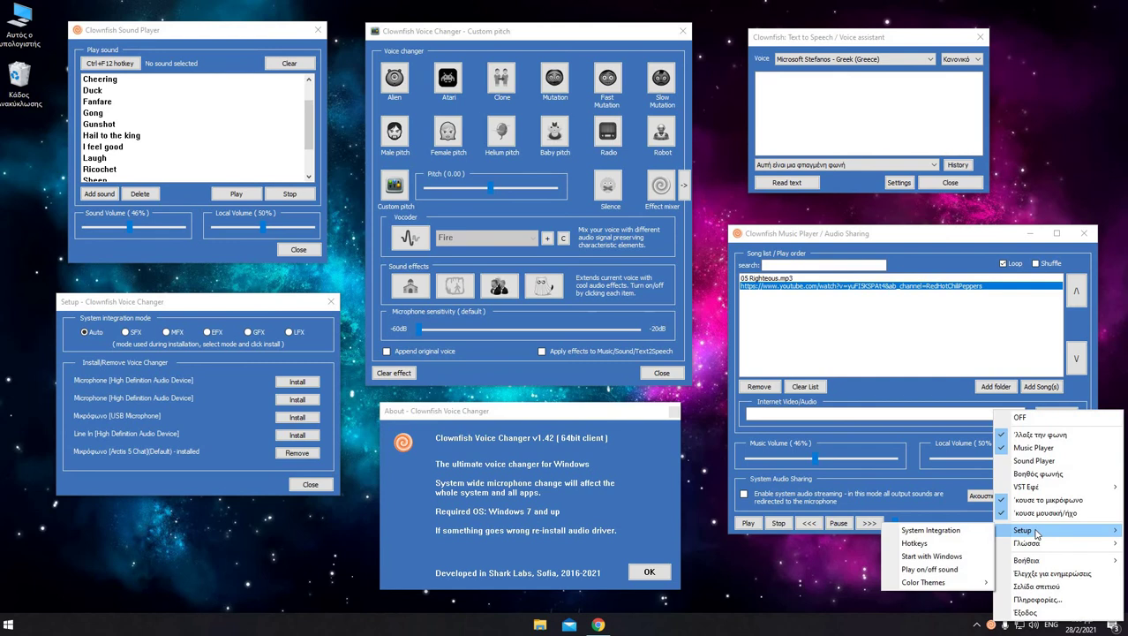
{"action": "left_click", "coordinate": [937, 530]}
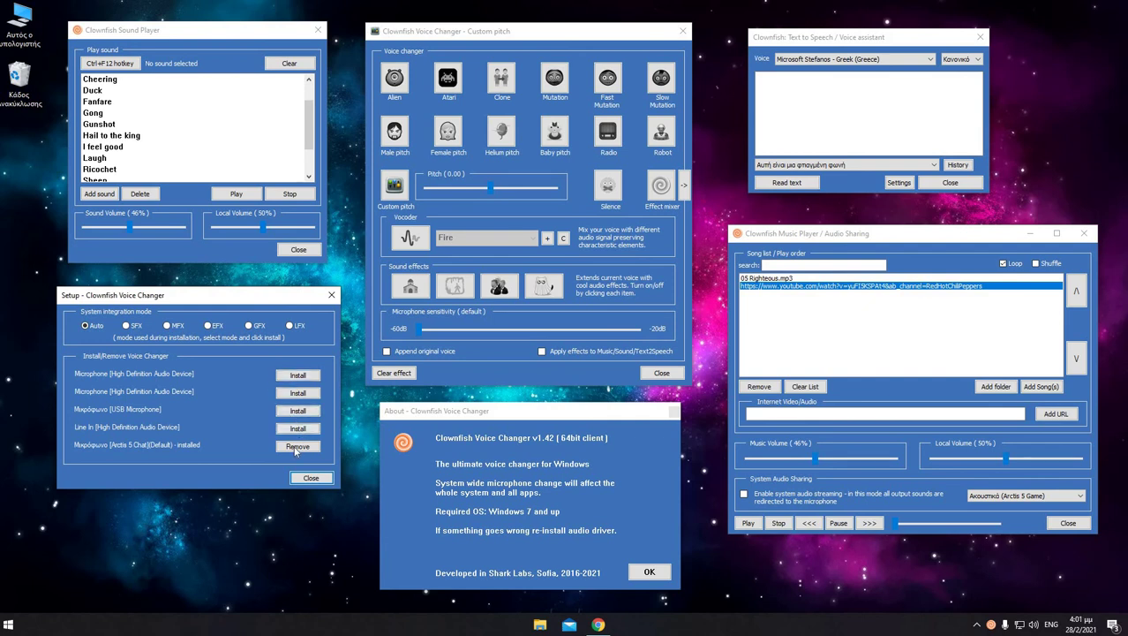
- Look through Clownfish's remaining Setup options, including Play on/off sound and Color Themes, and its Help entries
{"action": "right_click", "coordinate": [991, 624]}
{"action": "mouse_move", "coordinate": [1020, 528]}
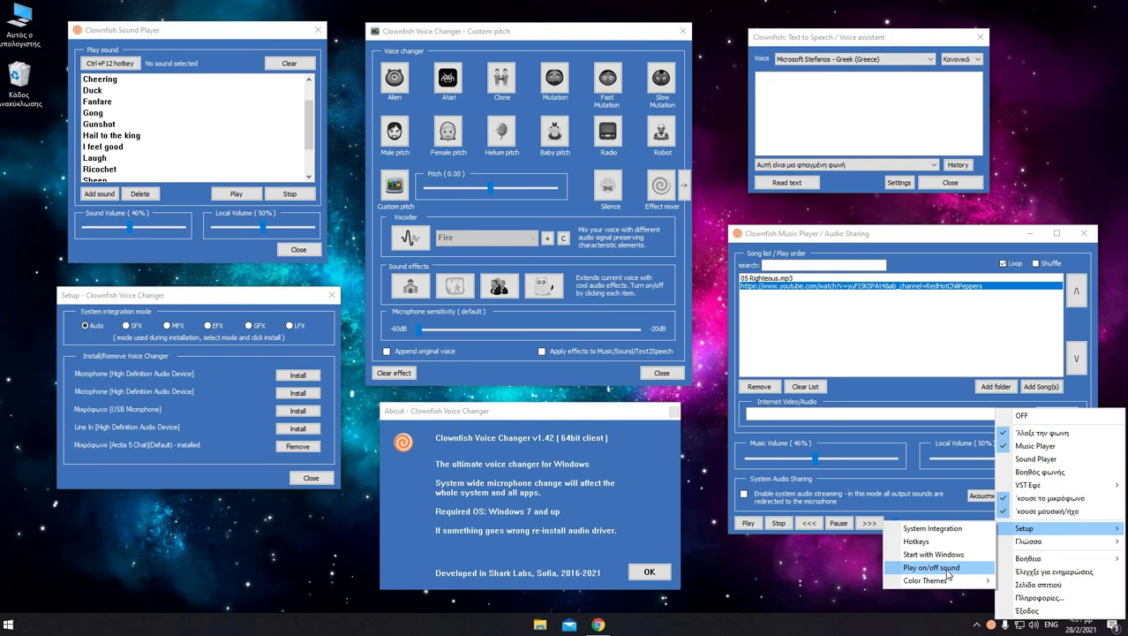
{"action": "mouse_move", "coordinate": [947, 582]}
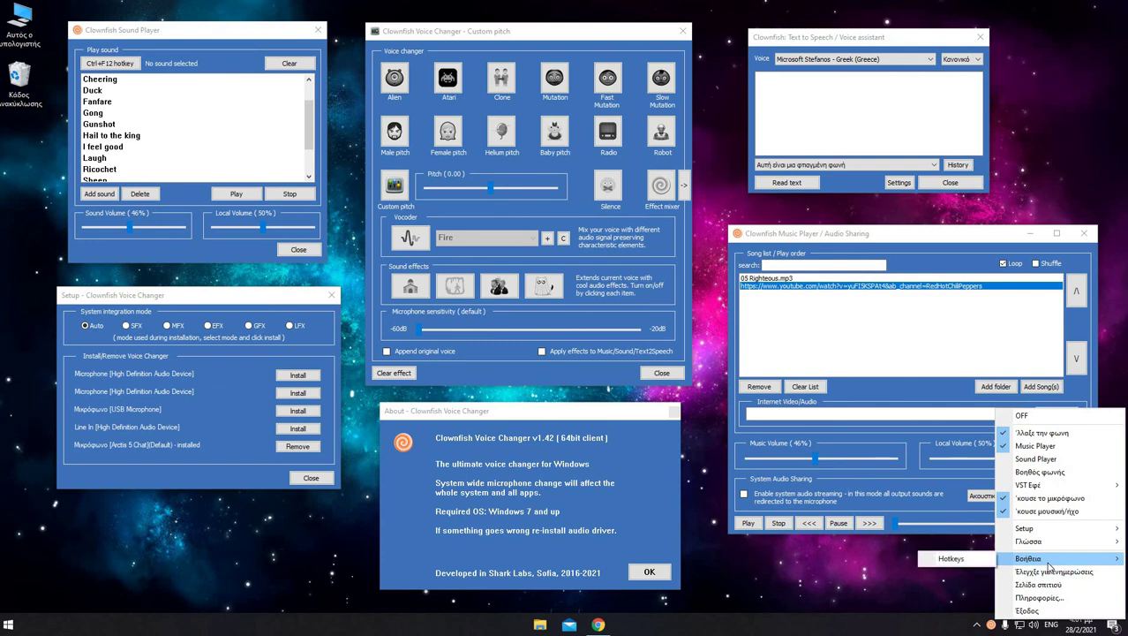
{"action": "mouse_move", "coordinate": [1042, 567]}
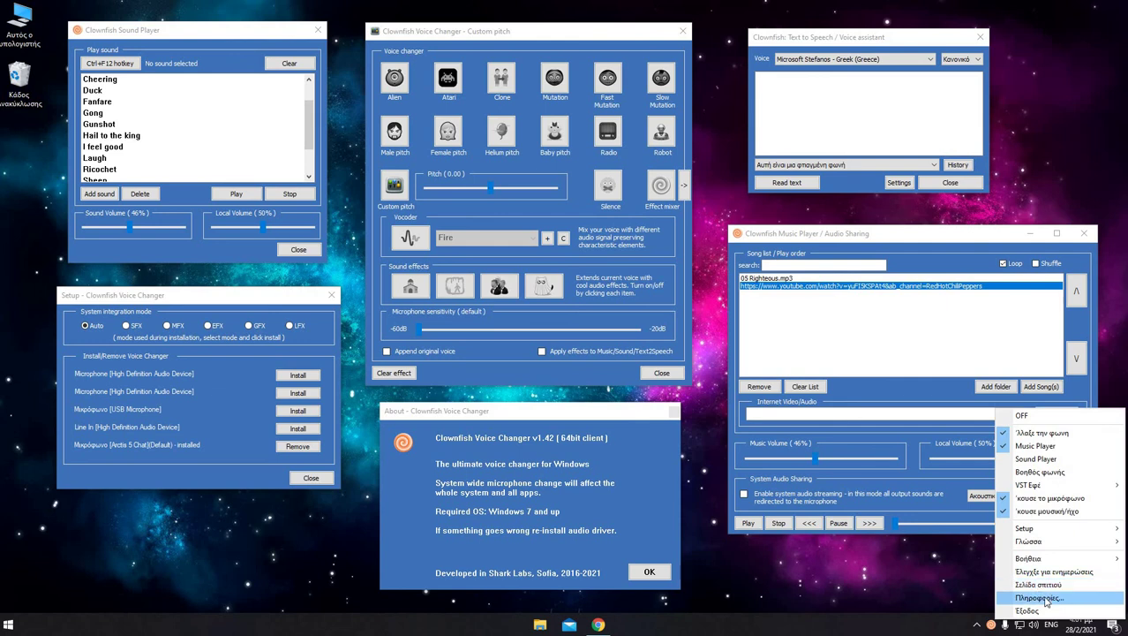
- Bring the About window to the front and shift it slightly beneath the main voice changer window
{"action": "mouse_move", "coordinate": [582, 407]}
{"action": "left_mouse_down"}
{"action": "mouse_move", "coordinate": [623, 344]}
{"action": "mouse_move", "coordinate": [576, 383]}
{"action": "mouse_move", "coordinate": [579, 396]}
{"action": "left_mouse_up"}
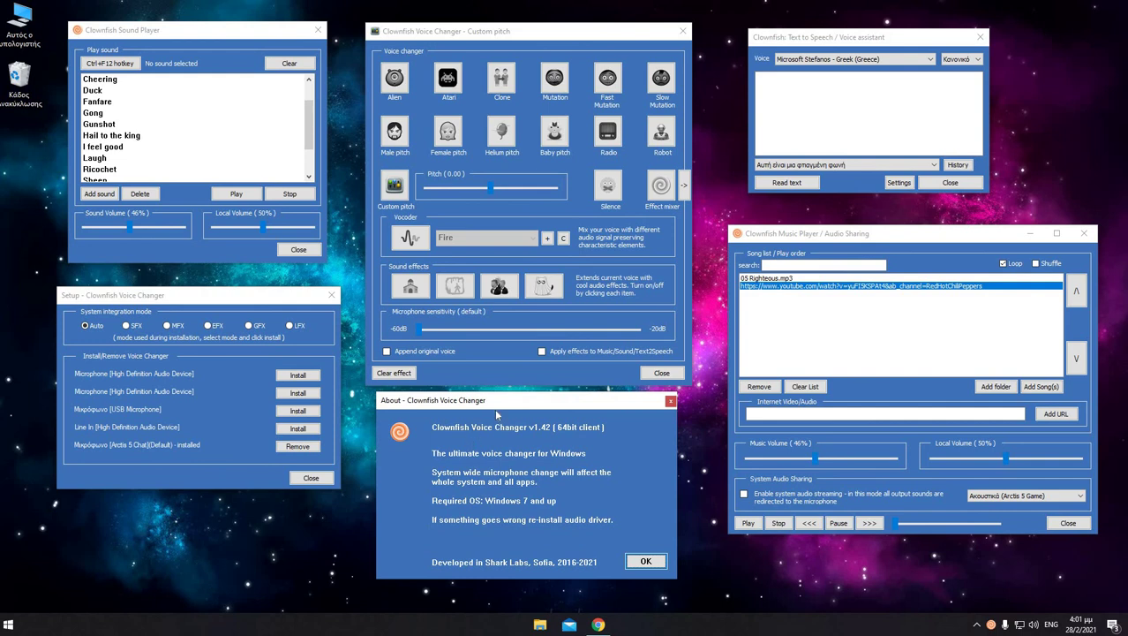
{"action": "left_click_drag", "start_coordinate": [495, 408], "coordinate": [496, 415]}
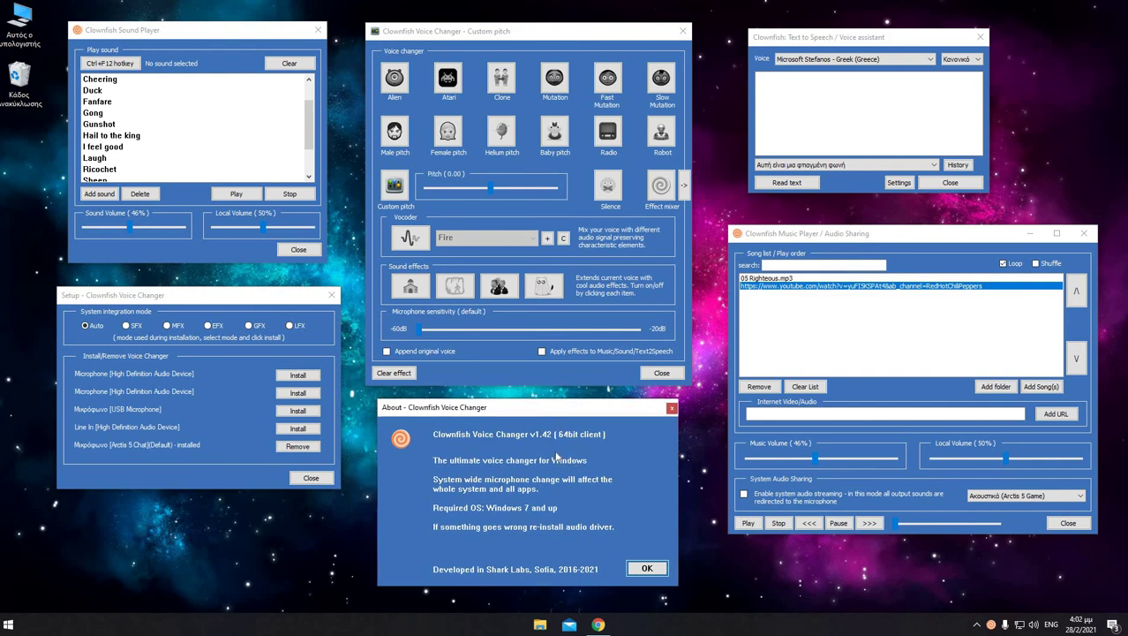
- Bring up Clownfish's main control options again from the system tray
{"action": "right_click", "coordinate": [991, 624]}
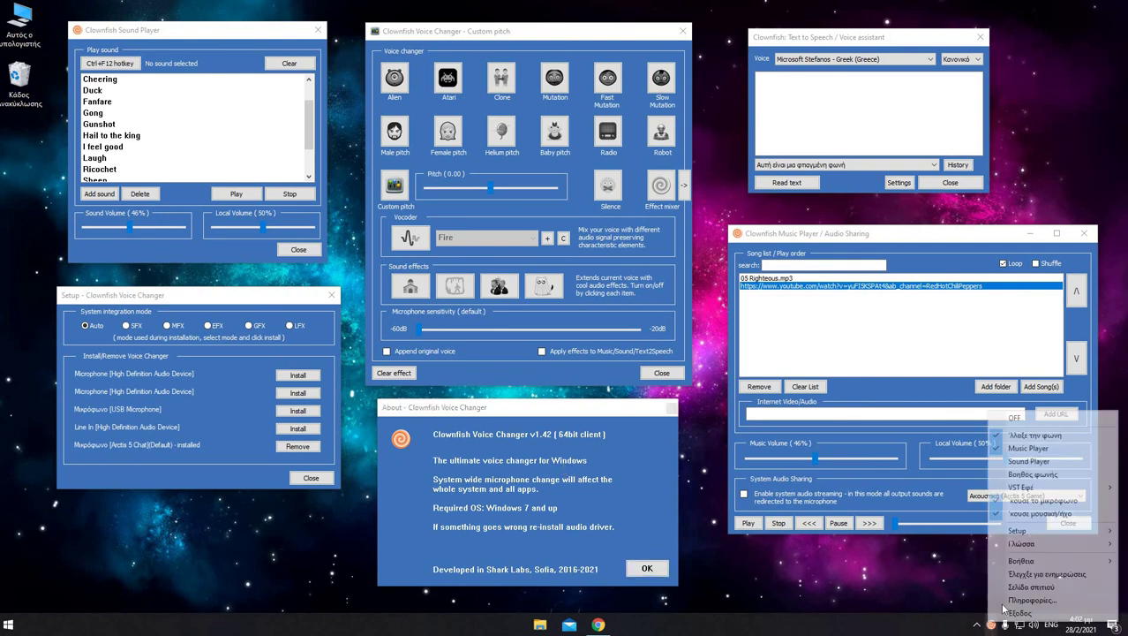